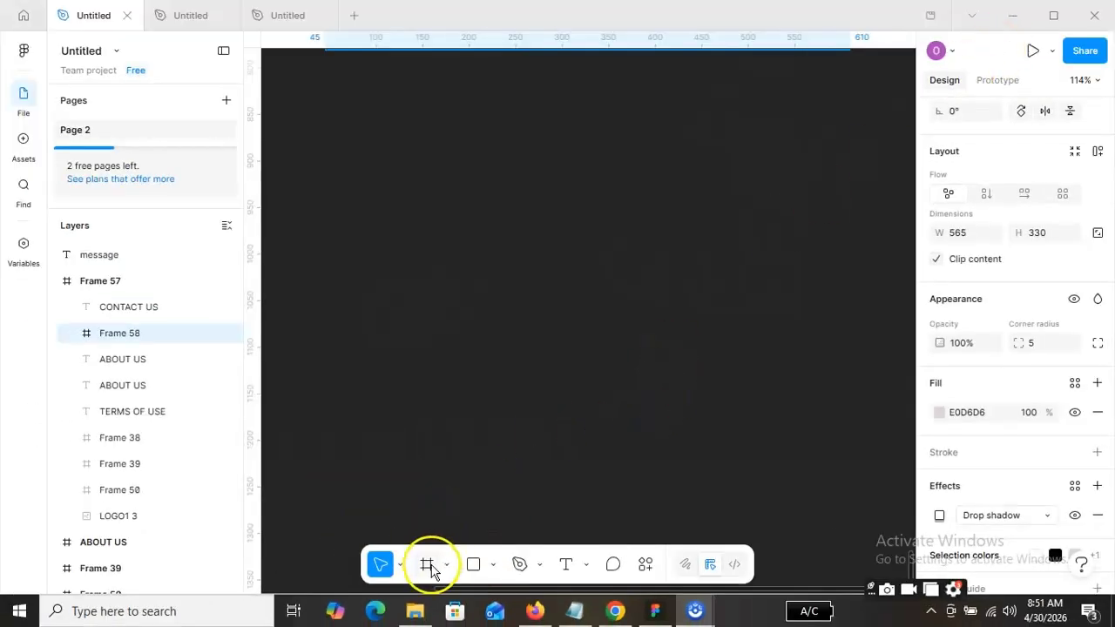
Draw a new frame about 557 × 275 on the empty canvas area.
{"action": "left_click", "coordinate": [425, 564]}
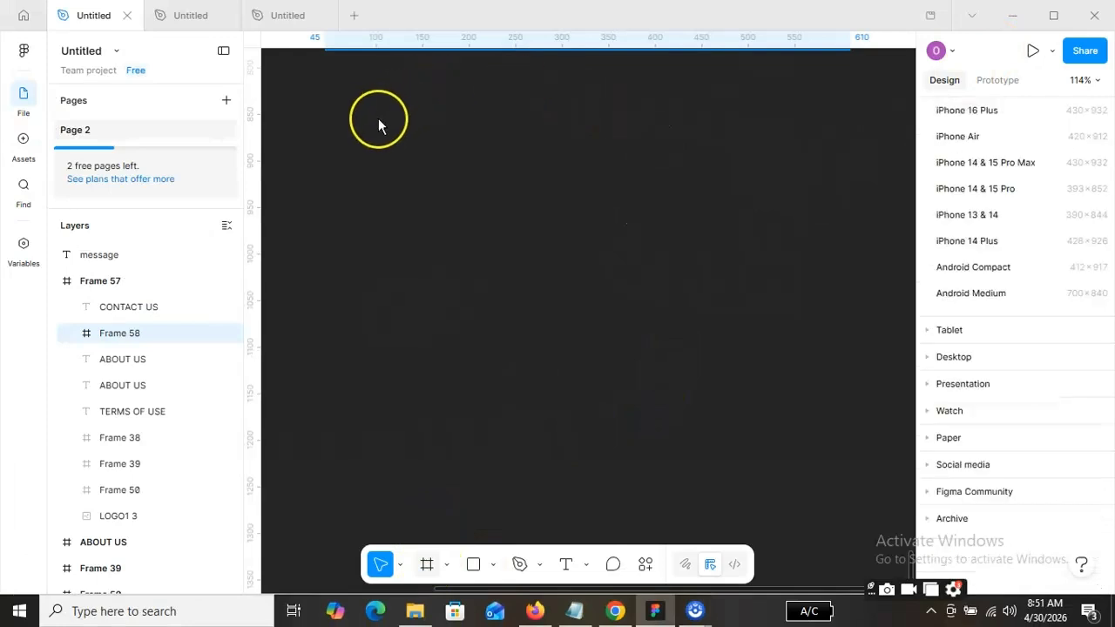
{"action": "left_click_drag", "start_coordinate": [340, 129], "coordinate": [341, 129]}
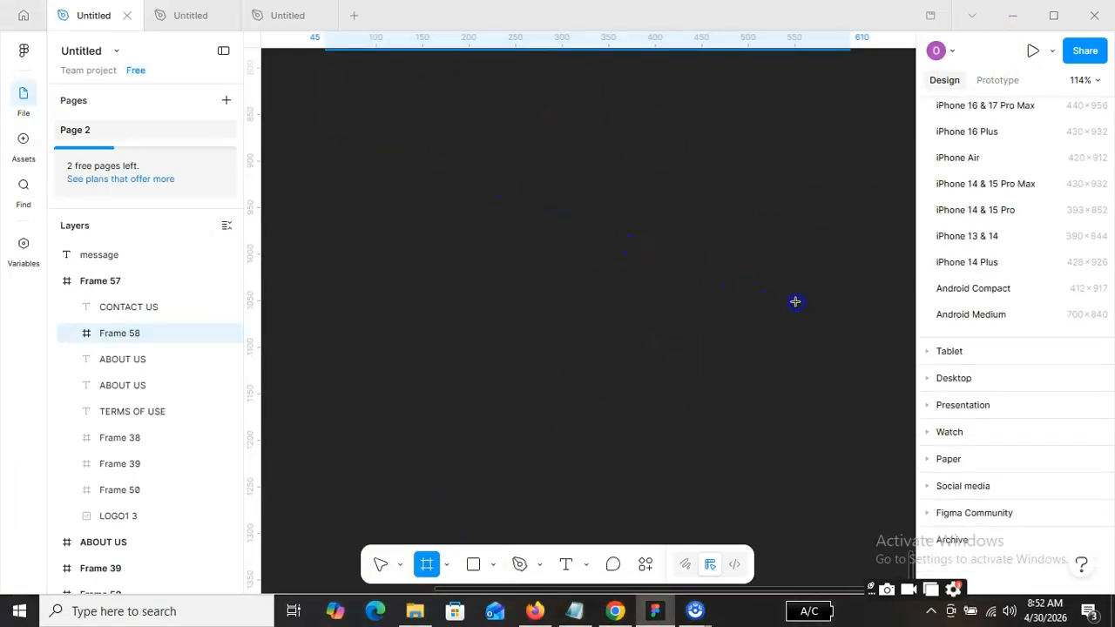
{"action": "left_click_drag", "start_coordinate": [795, 302], "coordinate": [859, 385]}
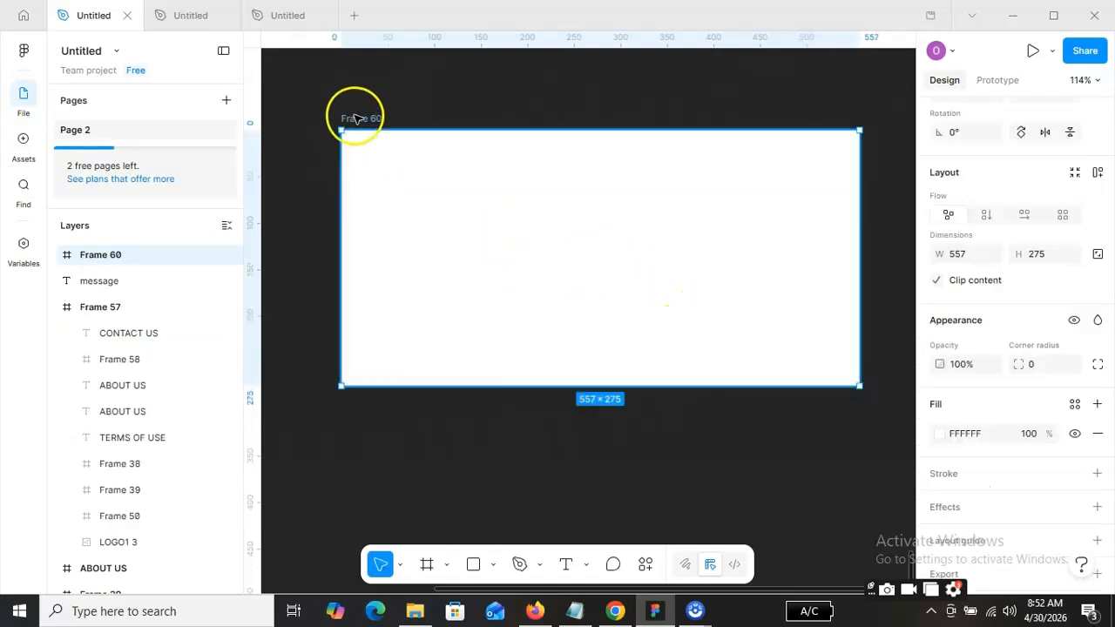
{"action": "key", "text": "Escape"}
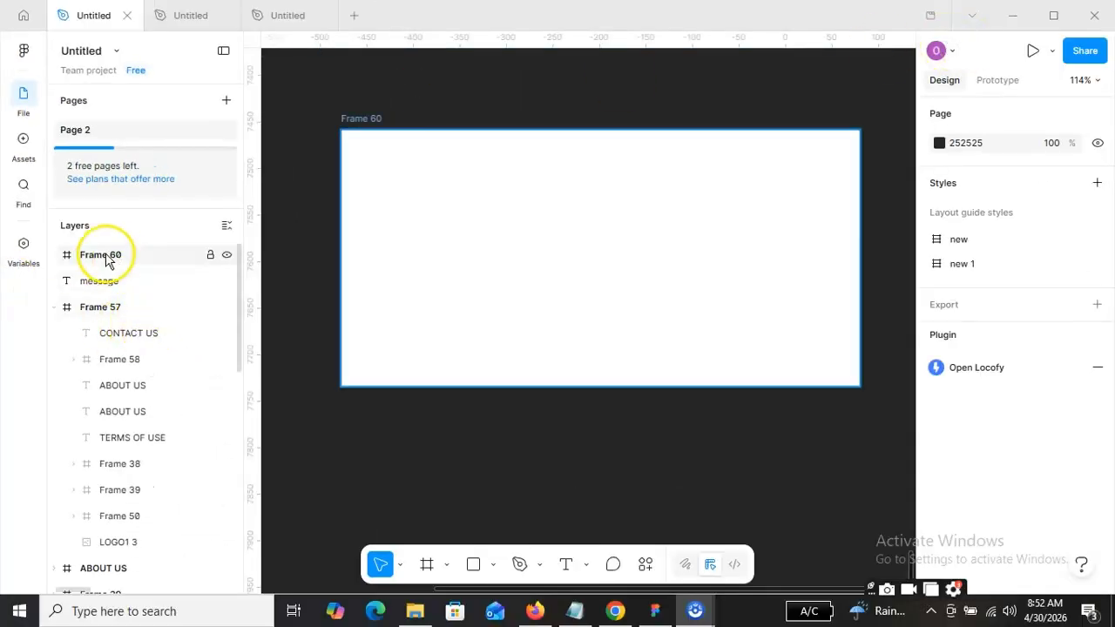
Rename the new frame as "test frame".
{"action": "left_click", "coordinate": [369, 121]}
{"action": "double_click", "coordinate": [372, 119]}
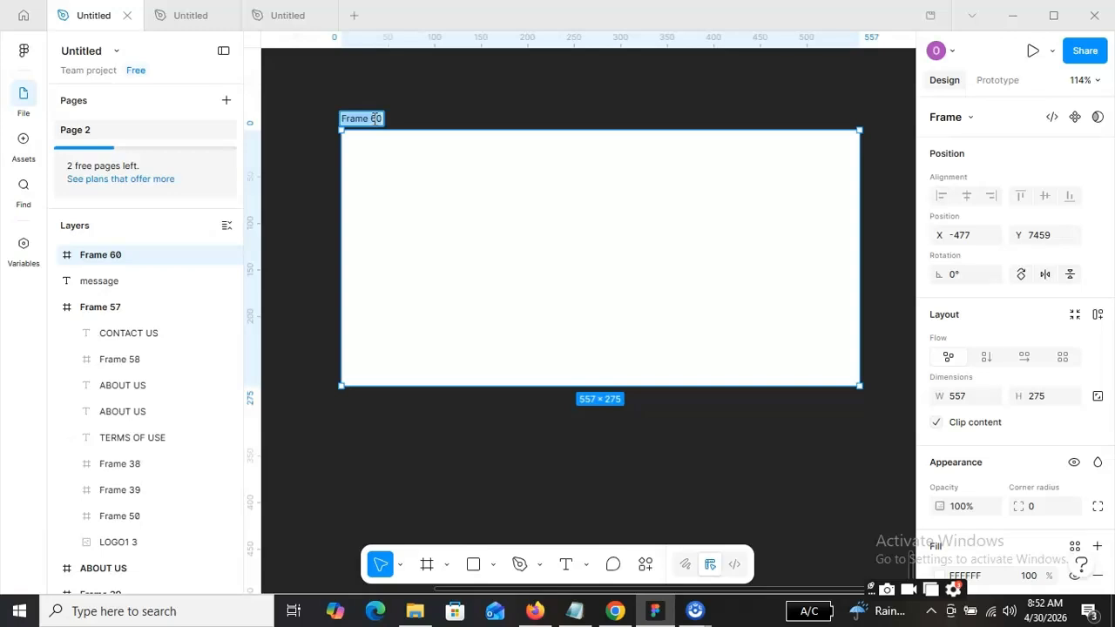
{"action": "key", "text": "BackSpace"}
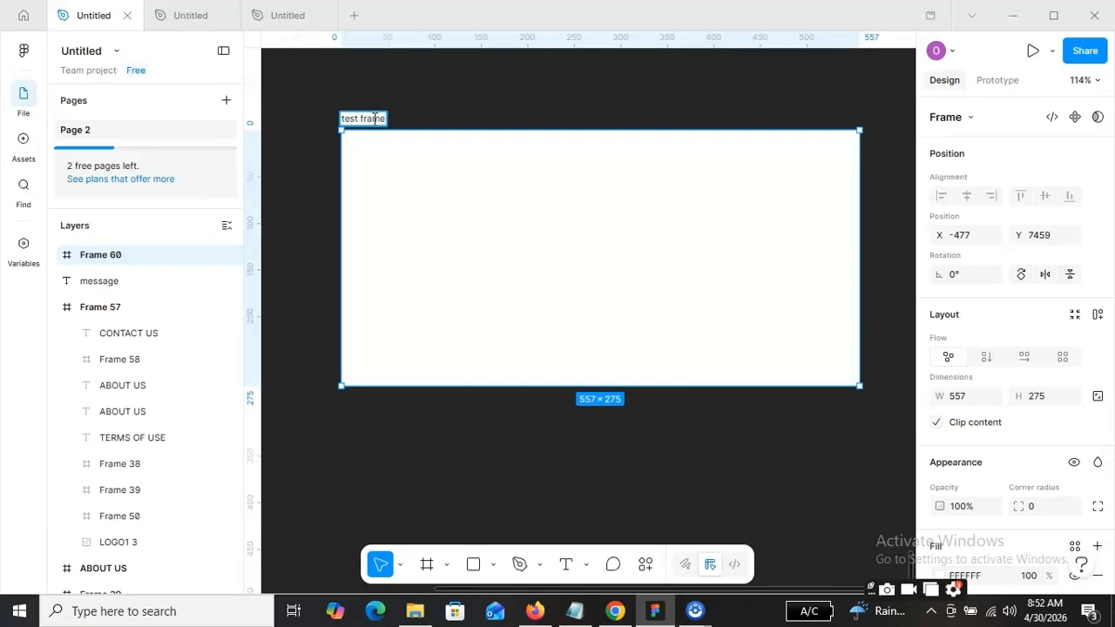
{"action": "key", "text": "Return"}
{"action": "left_click", "coordinate": [747, 186]}
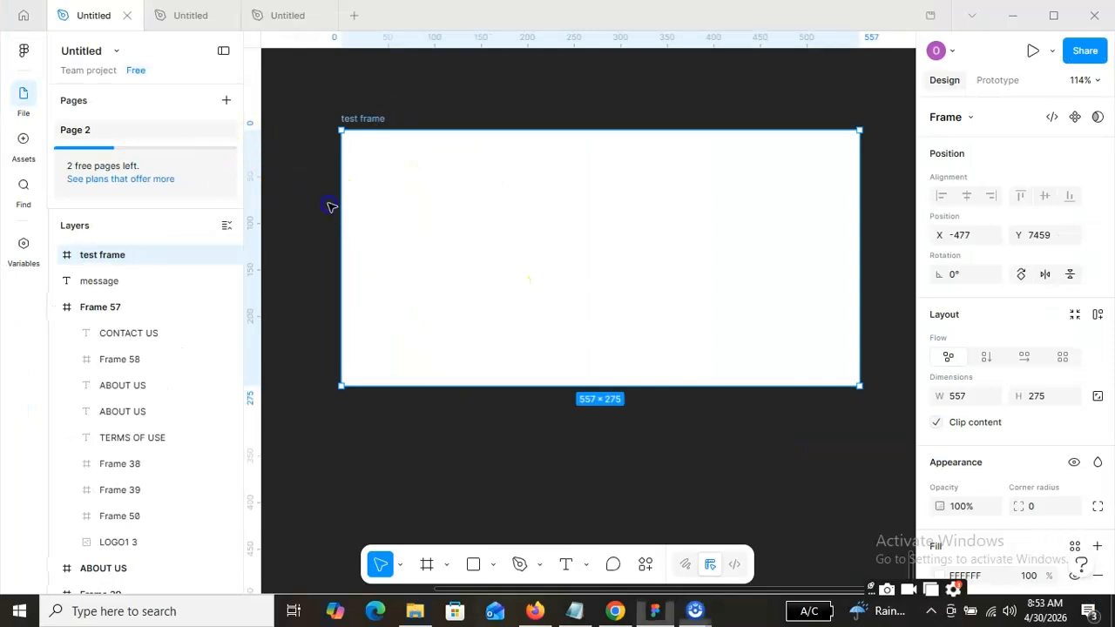
{"action": "left_click", "coordinate": [455, 114]}
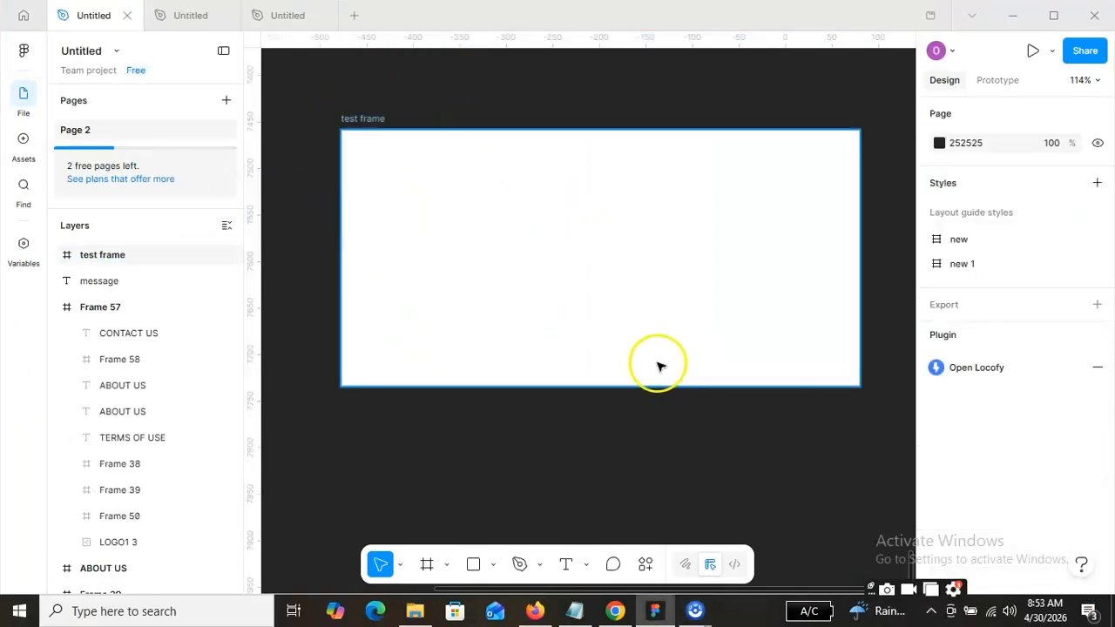
Draw a rectangle about 275 × 282 over the right part of the test frame, extending past its right and bottom edges.
{"action": "left_click", "coordinate": [474, 566]}
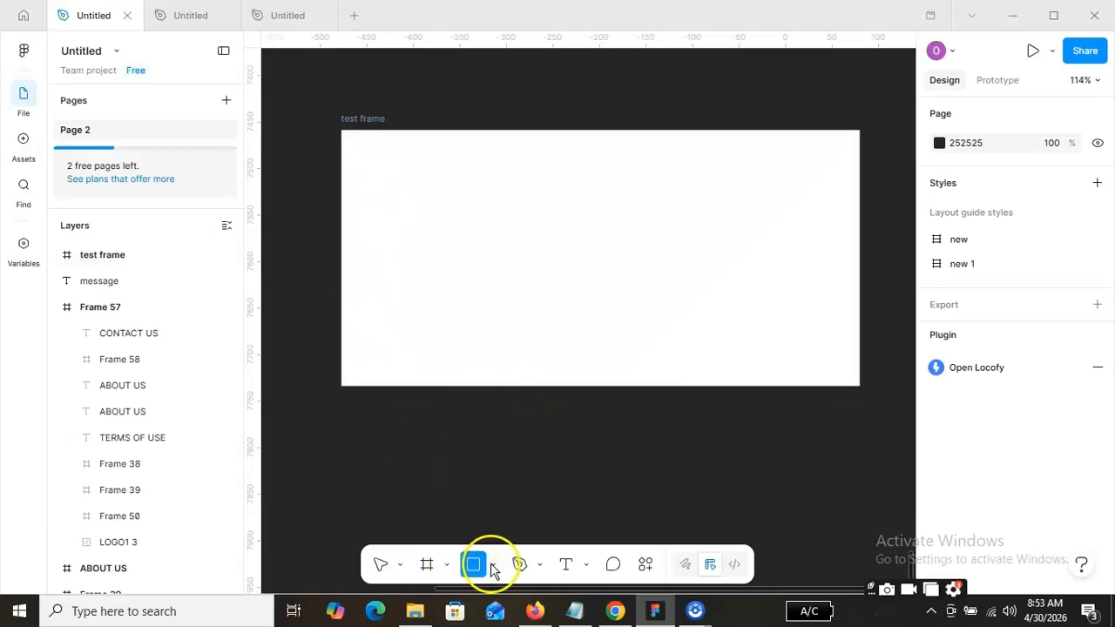
{"action": "left_click", "coordinate": [493, 566]}
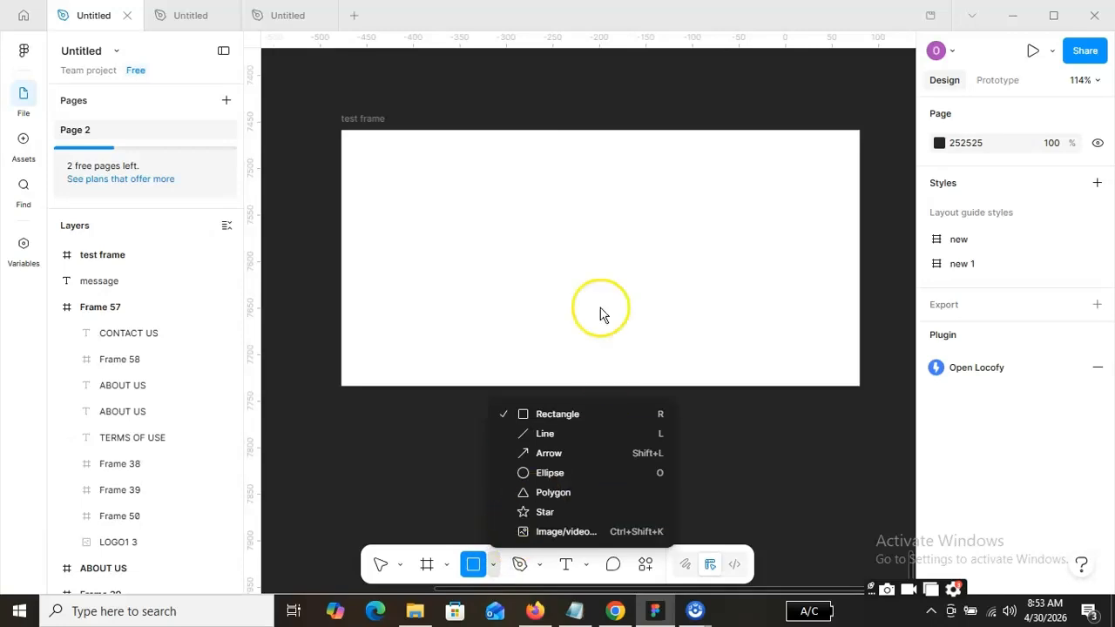
{"action": "left_click", "coordinate": [587, 4]}
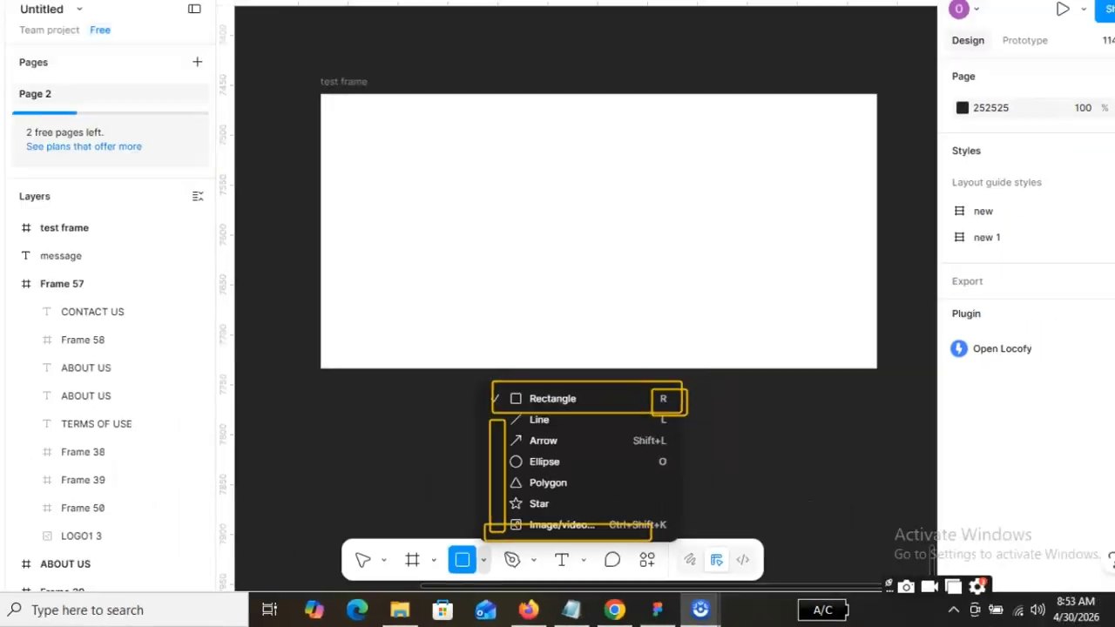
{"action": "left_click", "coordinate": [586, 418]}
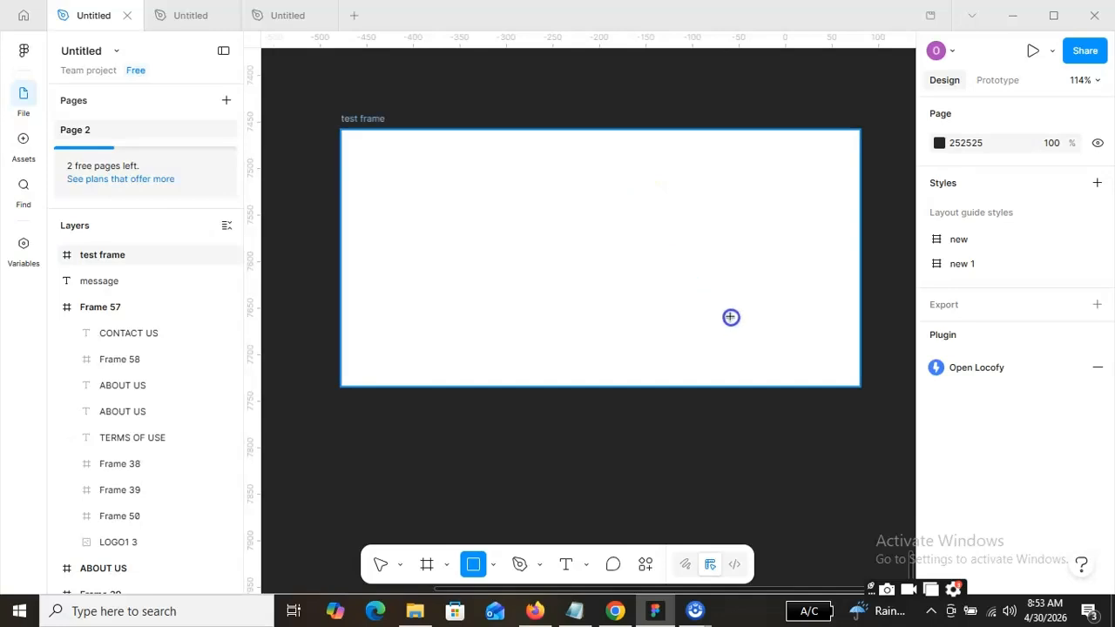
{"action": "left_click_drag", "start_coordinate": [635, 157], "coordinate": [852, 377]}
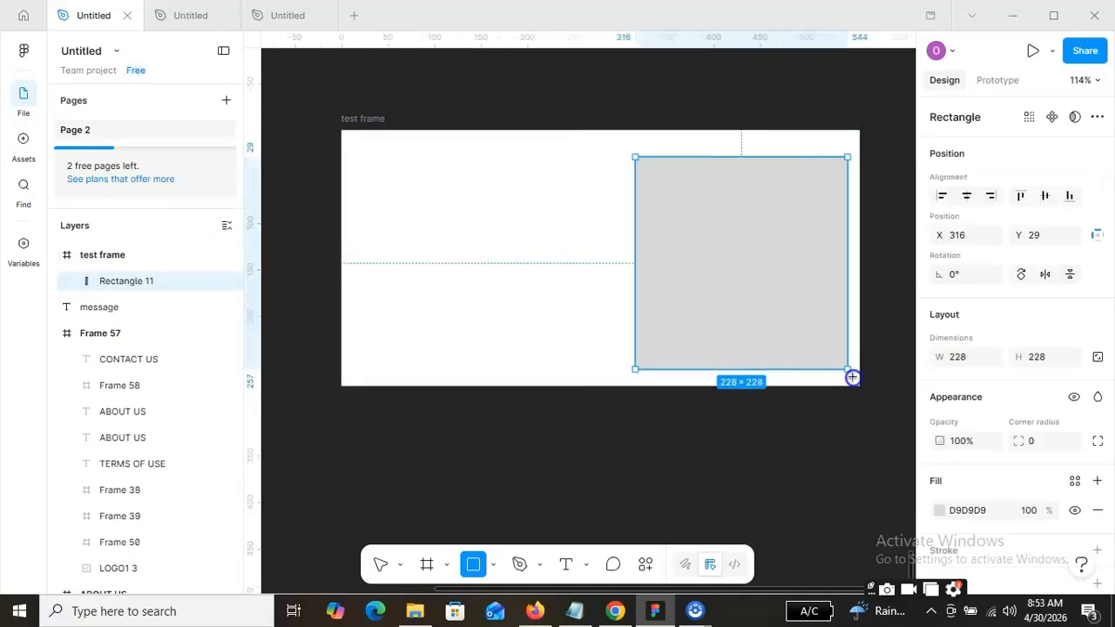
{"action": "left_click_drag", "start_coordinate": [890, 419], "coordinate": [890, 419]}
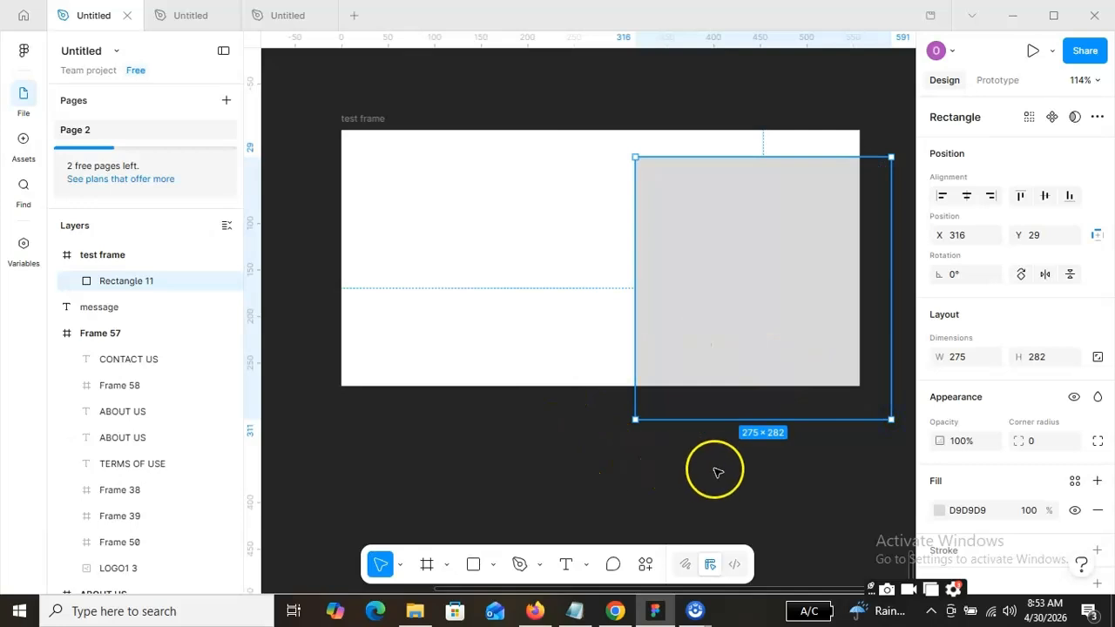
Move the rectangle up against the test frame's top edge, at about X 300, Y 0.
{"action": "mouse_move", "coordinate": [778, 281]}
{"action": "left_mouse_down"}
{"action": "mouse_move", "coordinate": [792, 308]}
{"action": "mouse_move", "coordinate": [774, 281]}
{"action": "left_mouse_up"}
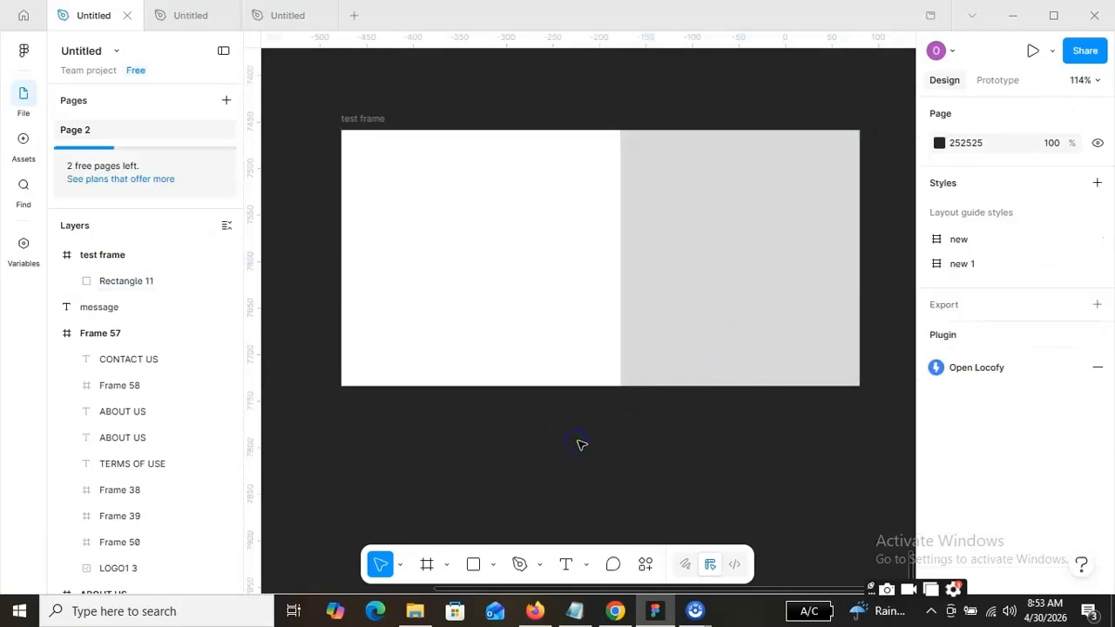
{"action": "left_click", "coordinate": [579, 443]}
{"action": "left_click", "coordinate": [784, 286]}
{"action": "left_click", "coordinate": [517, 493]}
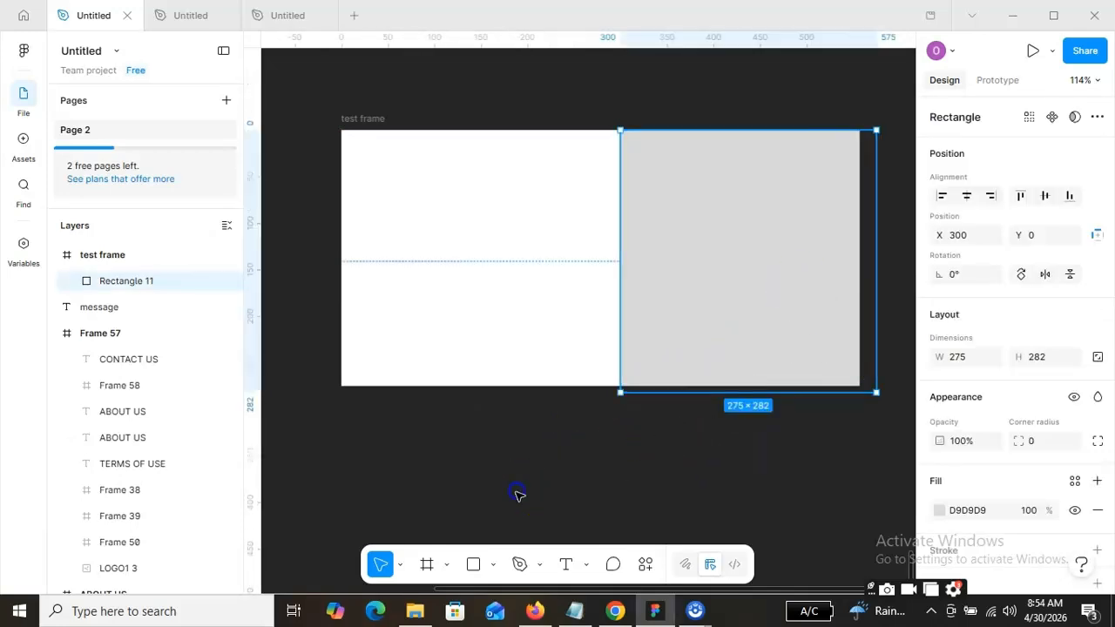
Draw a nested frame about 246 × 282 in the left part of the test frame, extending past its left and bottom edges.
{"action": "left_click", "coordinate": [428, 567]}
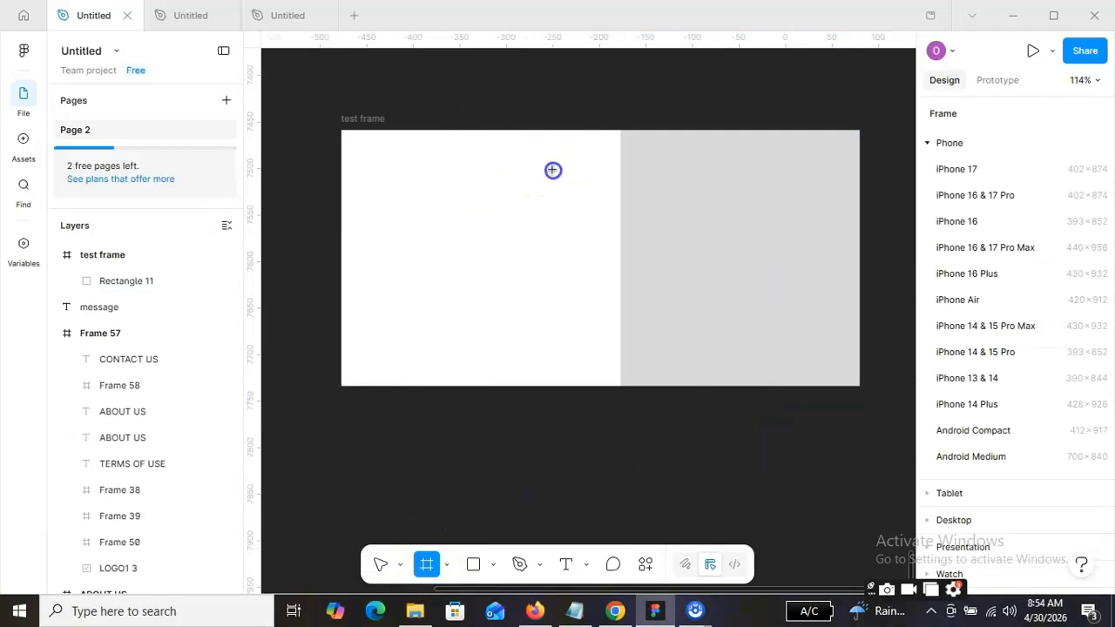
{"action": "left_click_drag", "start_coordinate": [551, 162], "coordinate": [321, 421]}
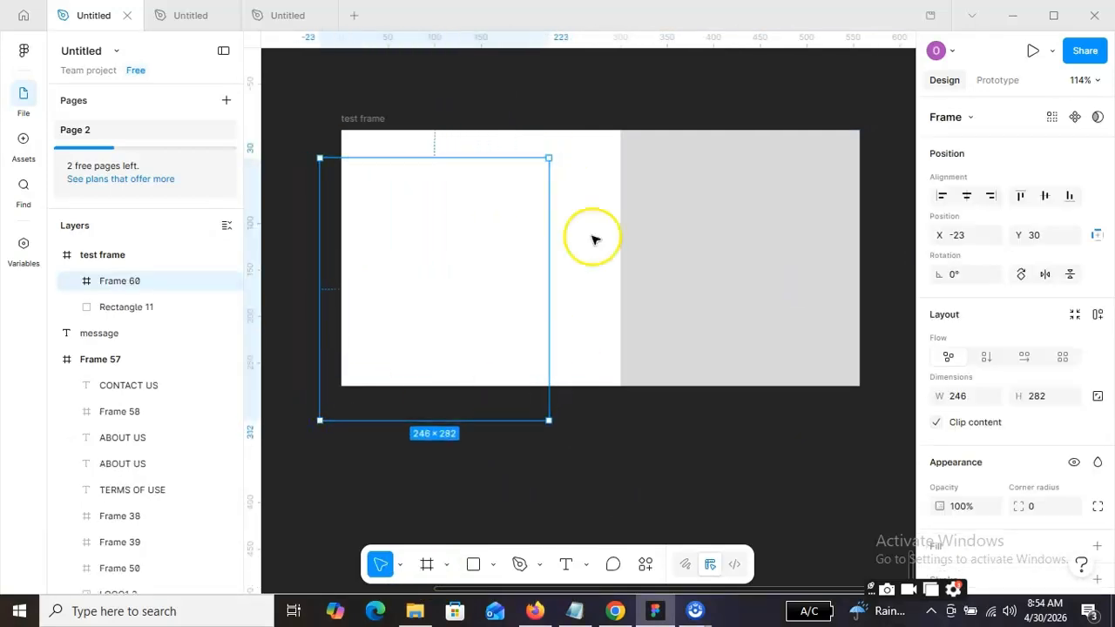
{"action": "left_click", "coordinate": [593, 433]}
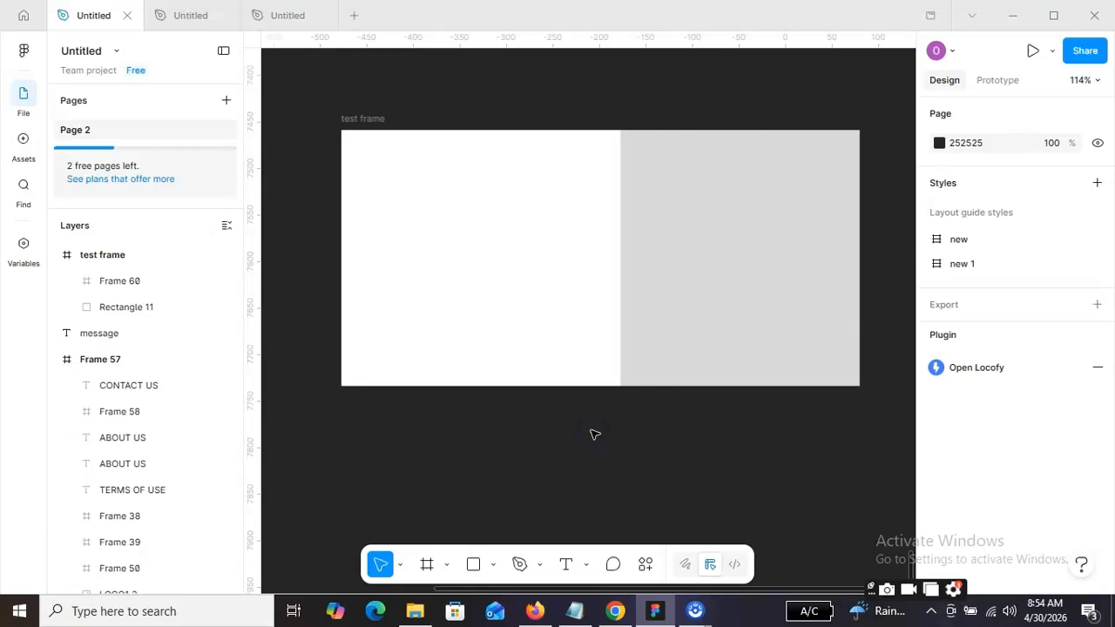
Give the nested frame an E3DADA fill and move it up to the test frame's top edge.
{"action": "left_click", "coordinate": [425, 330]}
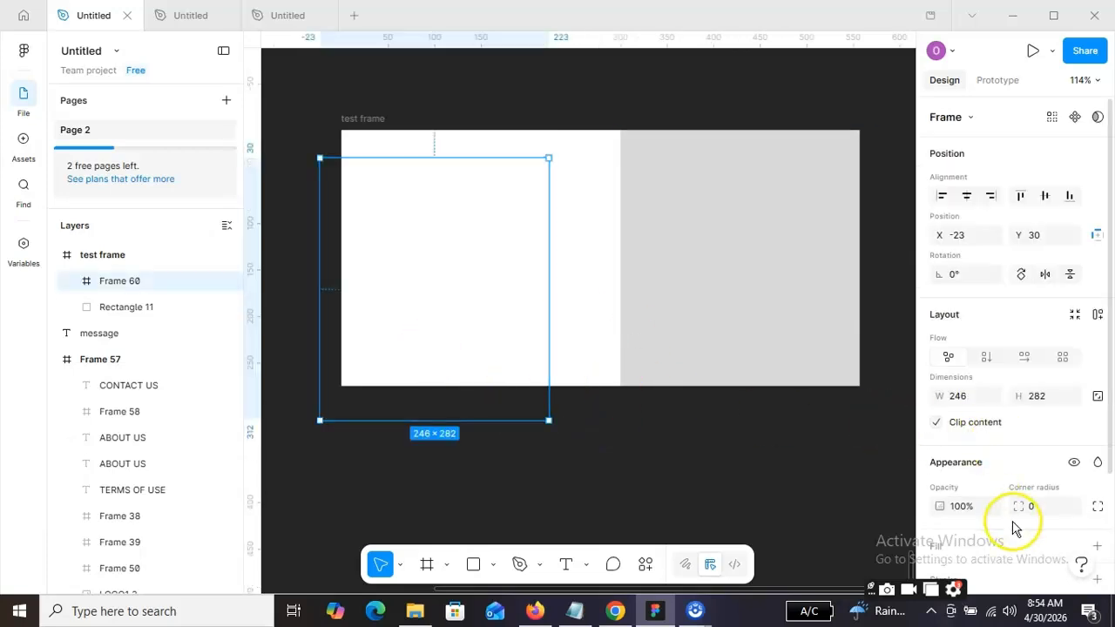
{"action": "scroll", "coordinate": [987, 471], "scroll_direction": "down", "scroll_amount": 3}
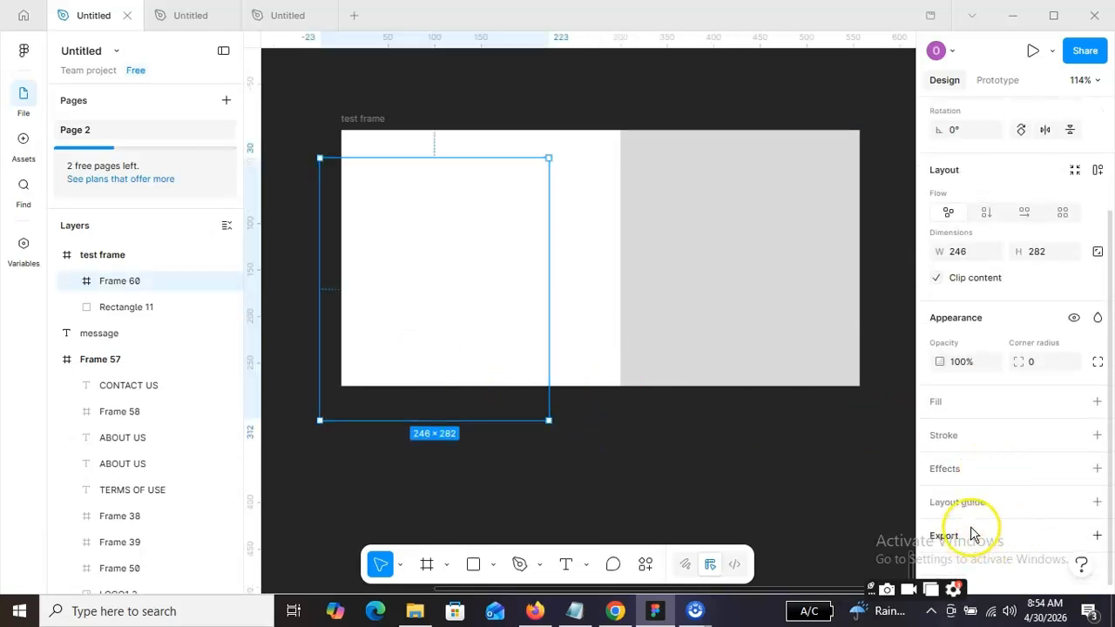
{"action": "left_click", "coordinate": [977, 401]}
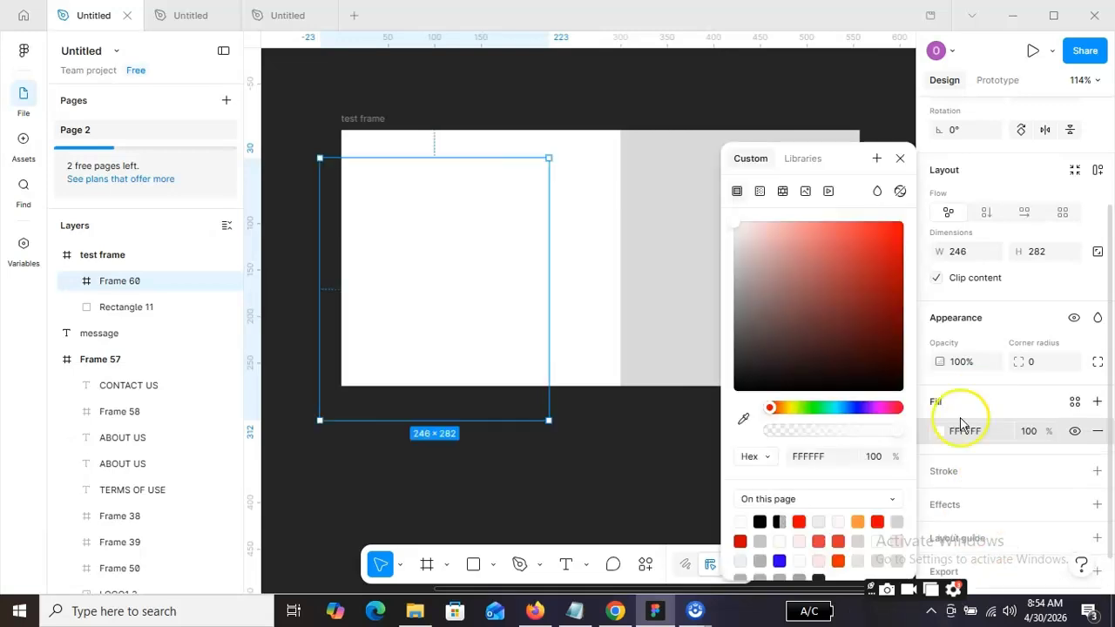
{"action": "left_click", "coordinate": [740, 249]}
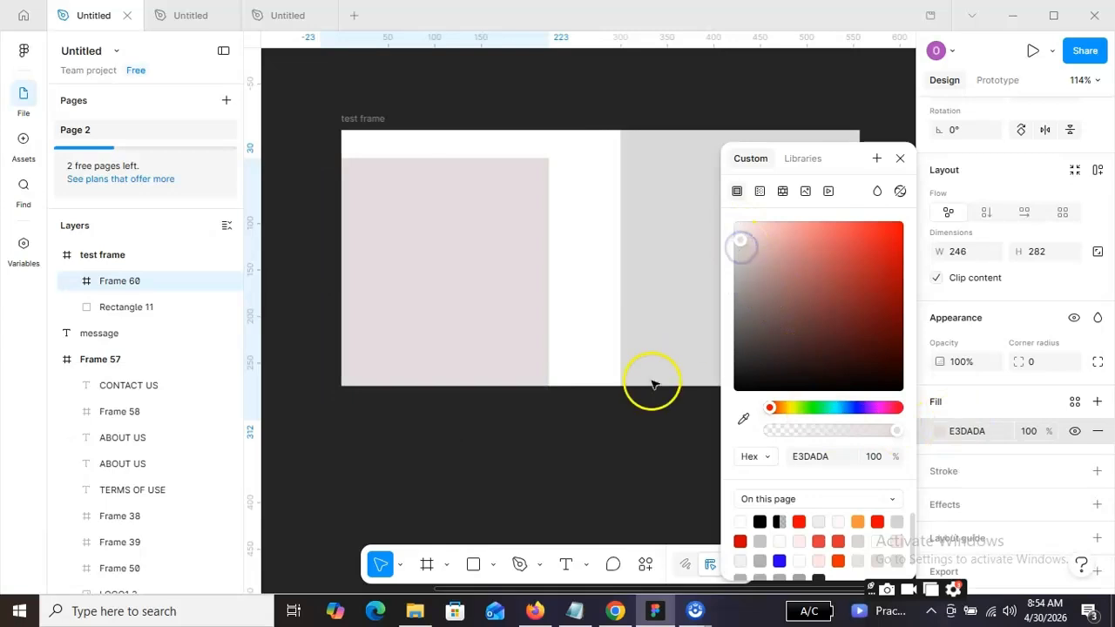
{"action": "left_click", "coordinate": [634, 440]}
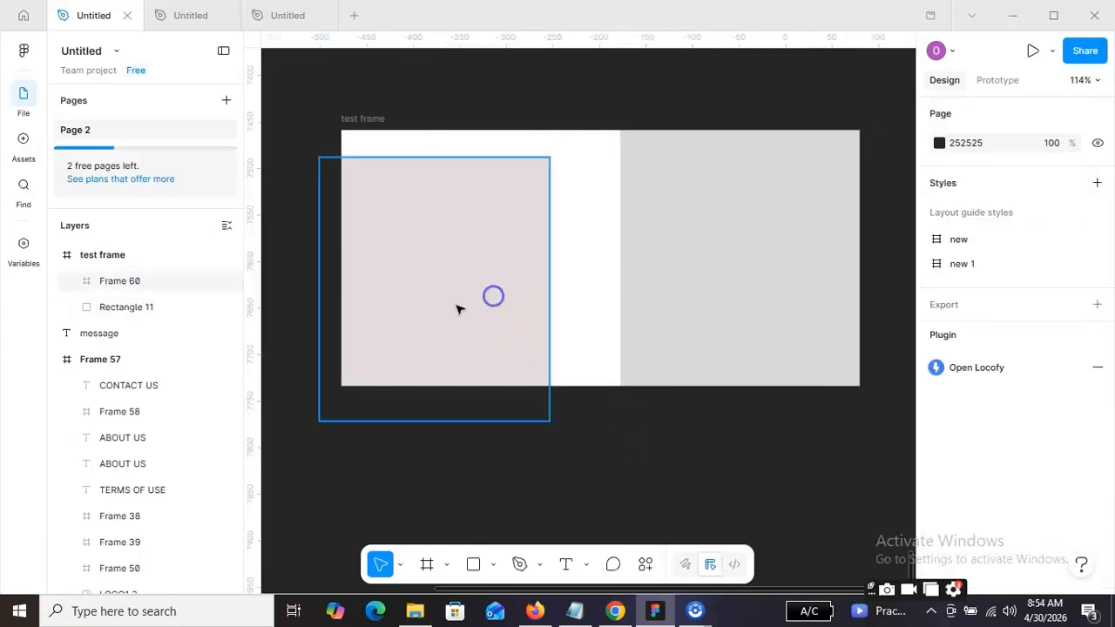
{"action": "left_click_drag", "start_coordinate": [458, 288], "coordinate": [460, 243]}
{"action": "left_click", "coordinate": [575, 430]}
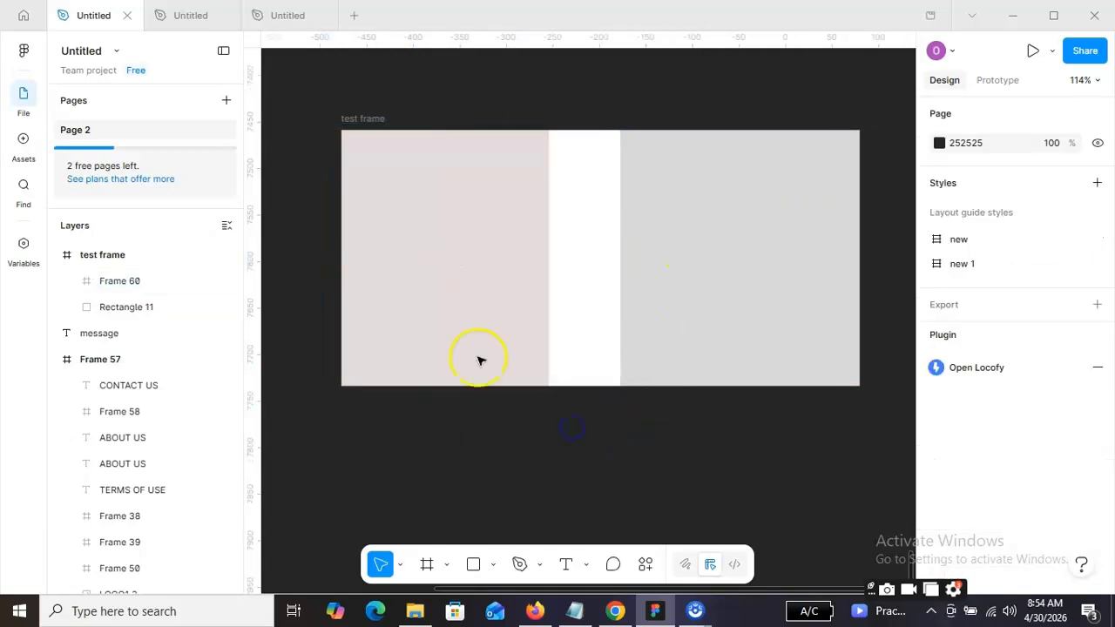
Place the classroom image Whisk_7d75e339f82e9b28bef4e3be2d594ed2dr from Downloads inside the nested frame, at about 509 × 291.
{"action": "left_click", "coordinate": [491, 566]}
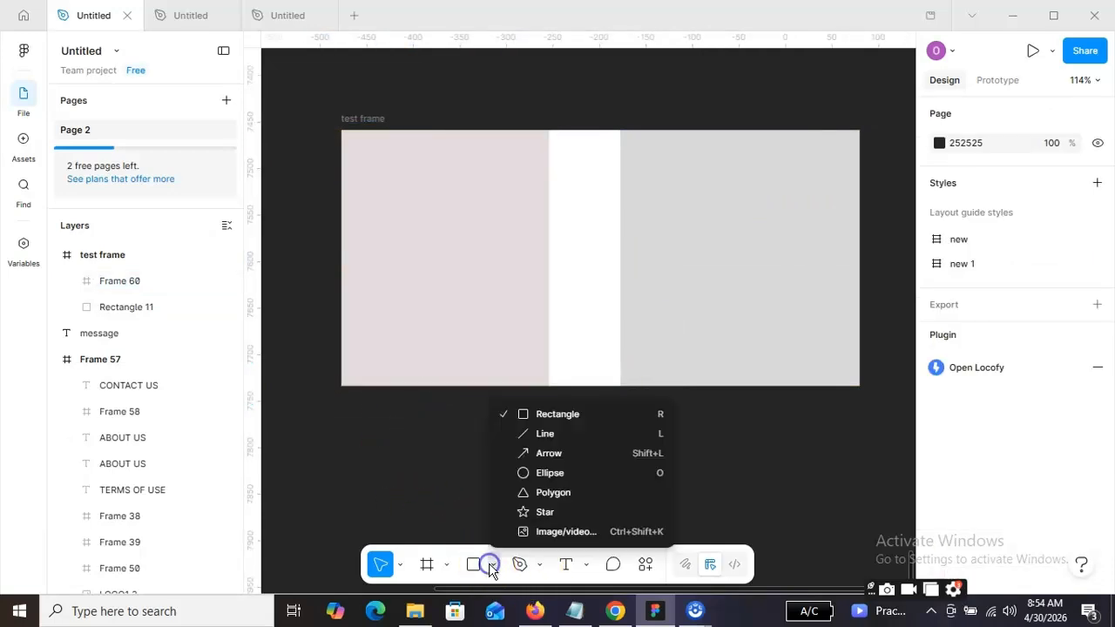
{"action": "left_click", "coordinate": [631, 534]}
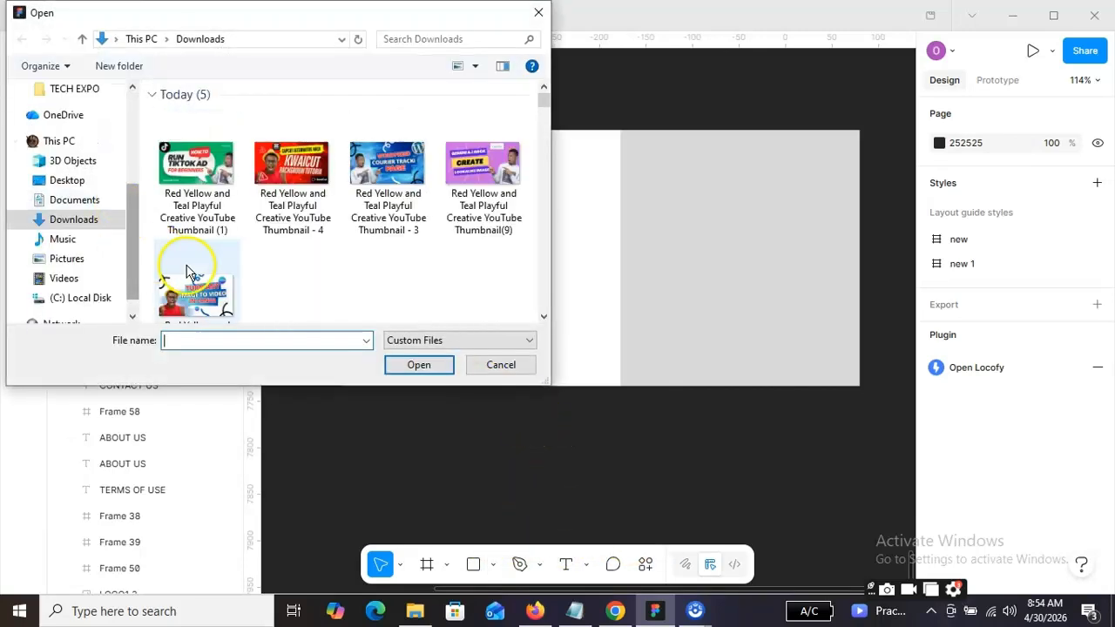
{"action": "scroll", "coordinate": [343, 269], "scroll_direction": "down", "scroll_amount": 1}
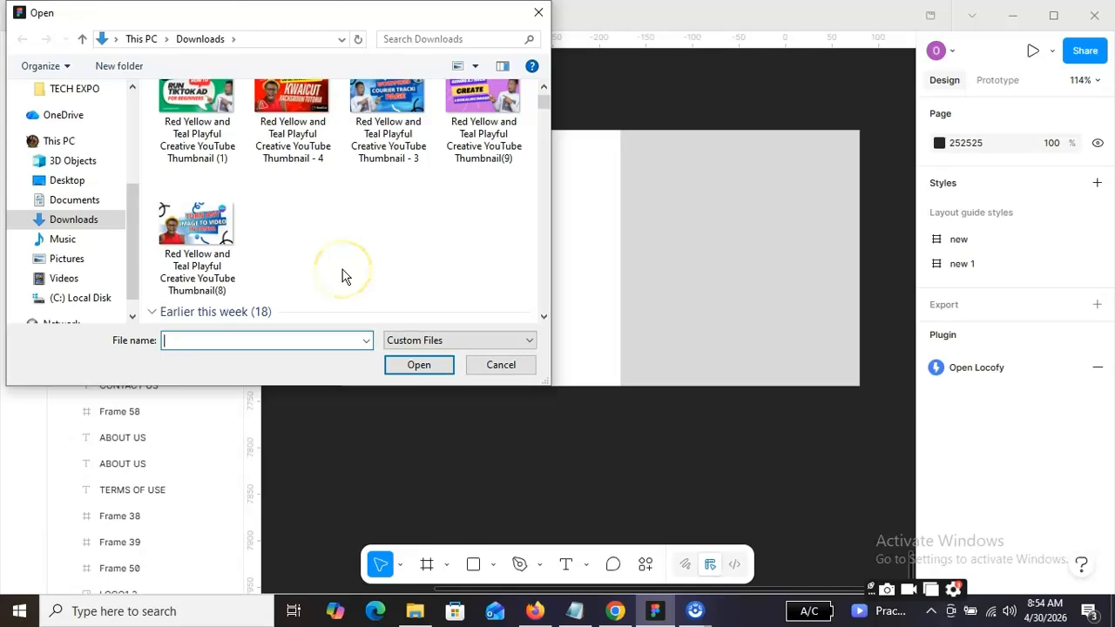
{"action": "scroll", "coordinate": [344, 276], "scroll_direction": "down", "scroll_amount": 8}
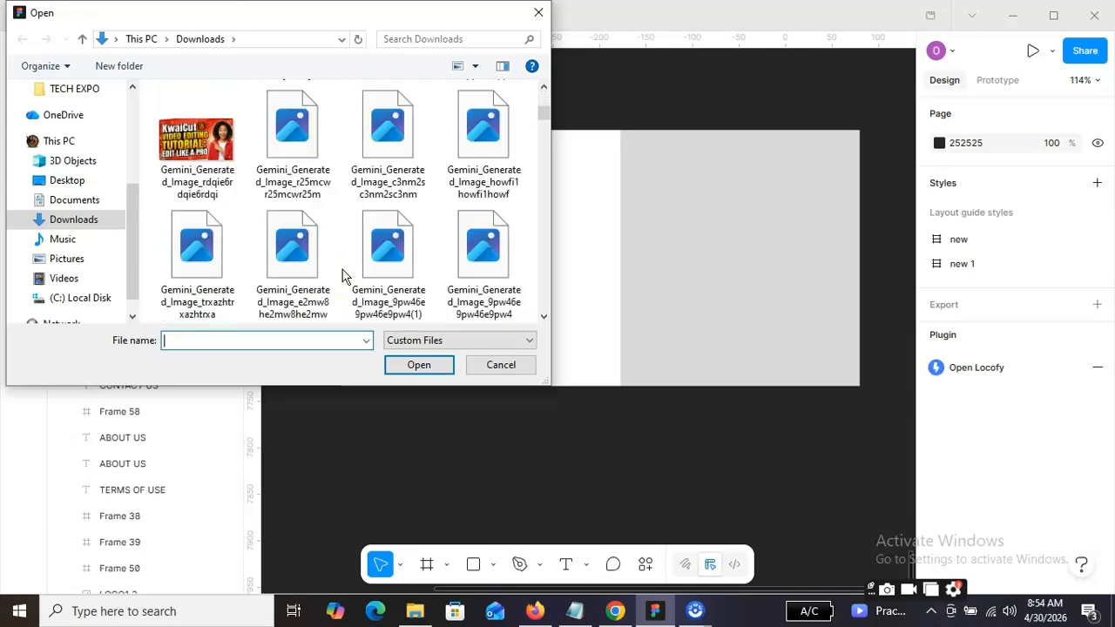
{"action": "scroll", "coordinate": [343, 276], "scroll_direction": "down", "scroll_amount": 5}
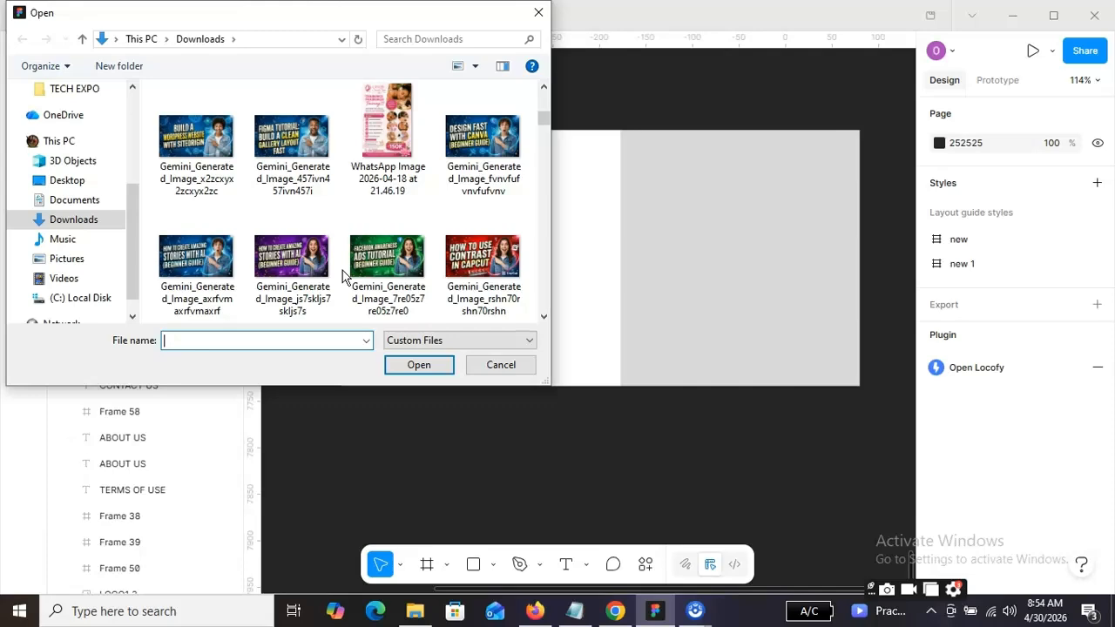
{"action": "scroll", "coordinate": [342, 270], "scroll_direction": "down", "scroll_amount": 6}
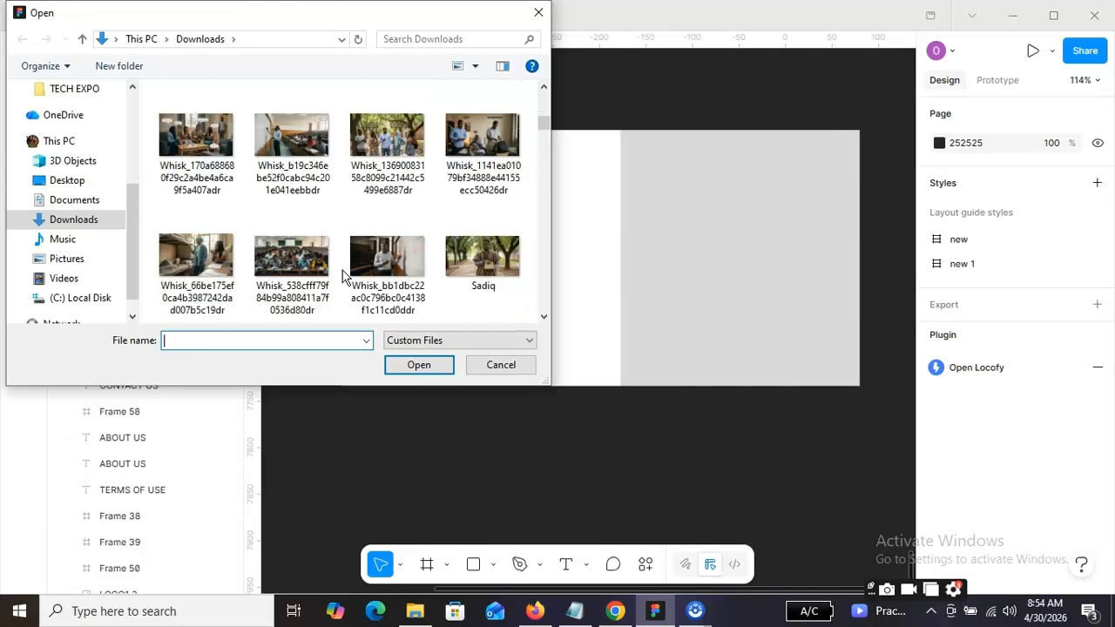
{"action": "scroll", "coordinate": [342, 277], "scroll_direction": "up", "scroll_amount": 1}
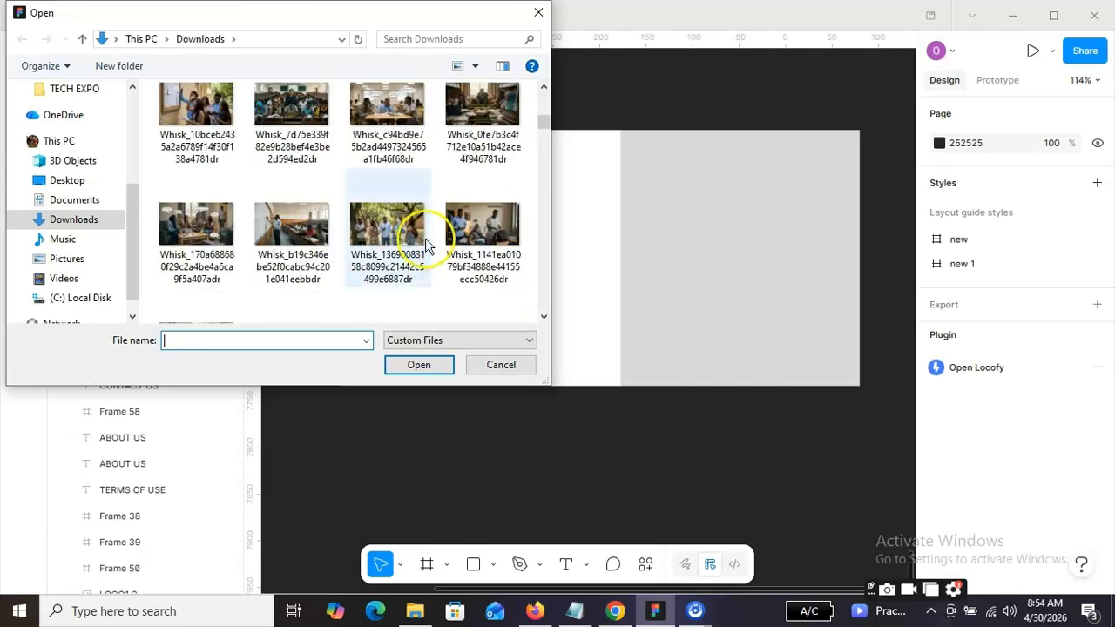
{"action": "left_click", "coordinate": [292, 121]}
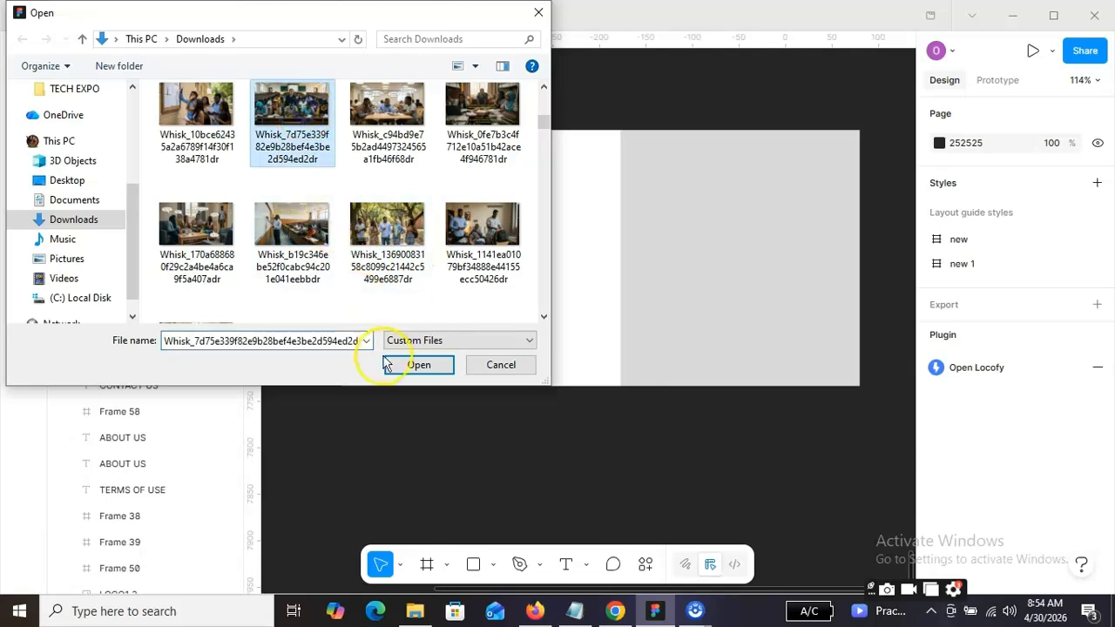
{"action": "left_click", "coordinate": [414, 366]}
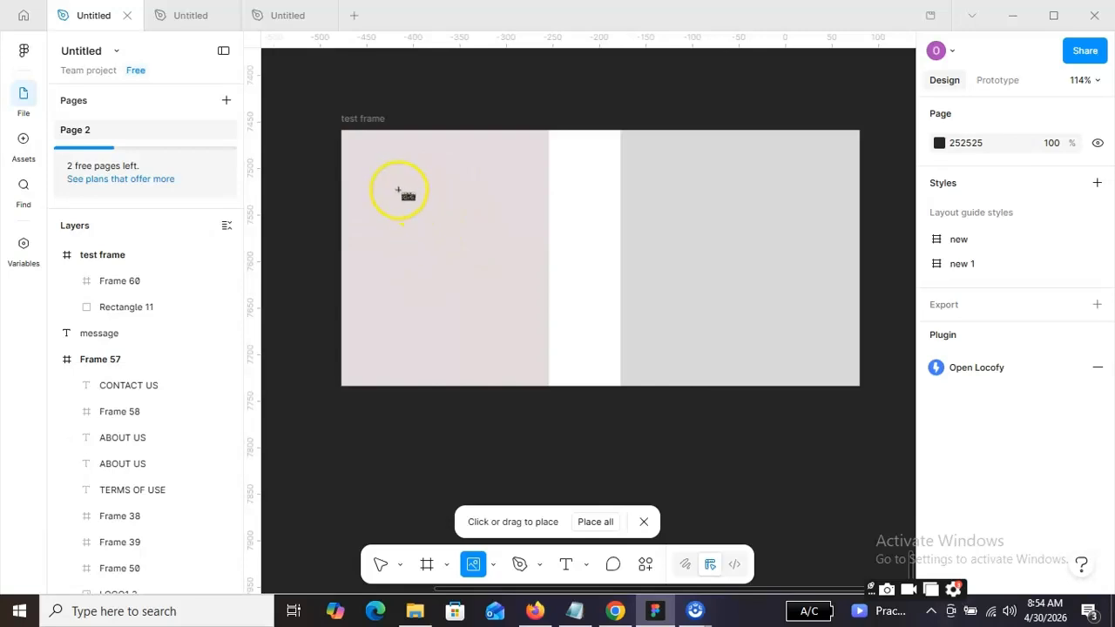
{"action": "left_click_drag", "start_coordinate": [378, 169], "coordinate": [589, 447]}
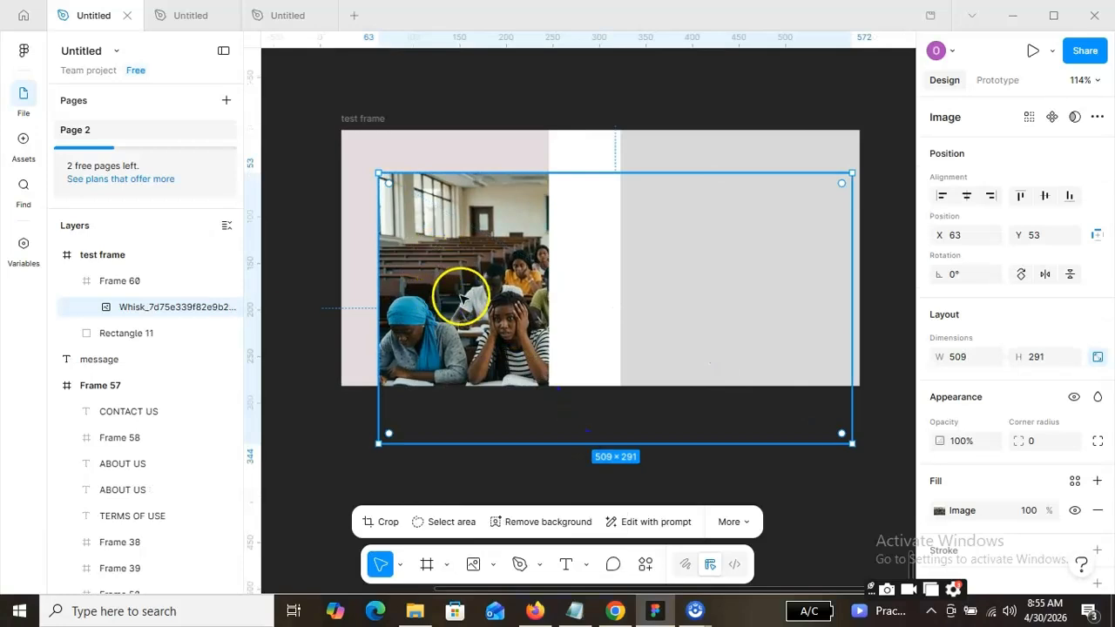
Resize the classroom image to about 506 × 289 and position it within the nested frame at about X -100, Y 0.
{"action": "left_click_drag", "start_coordinate": [462, 291], "coordinate": [381, 253]}
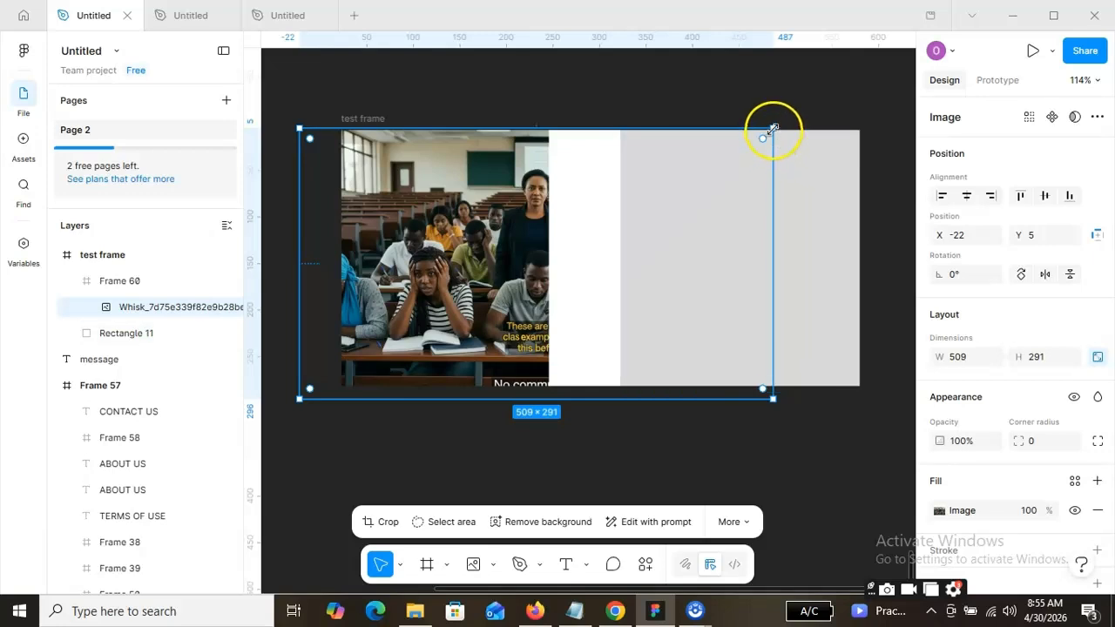
{"action": "left_click_drag", "start_coordinate": [774, 130], "coordinate": [645, 178]}
{"action": "left_click_drag", "start_coordinate": [568, 202], "coordinate": [553, 210]}
{"action": "left_click_drag", "start_coordinate": [408, 290], "coordinate": [384, 285]}
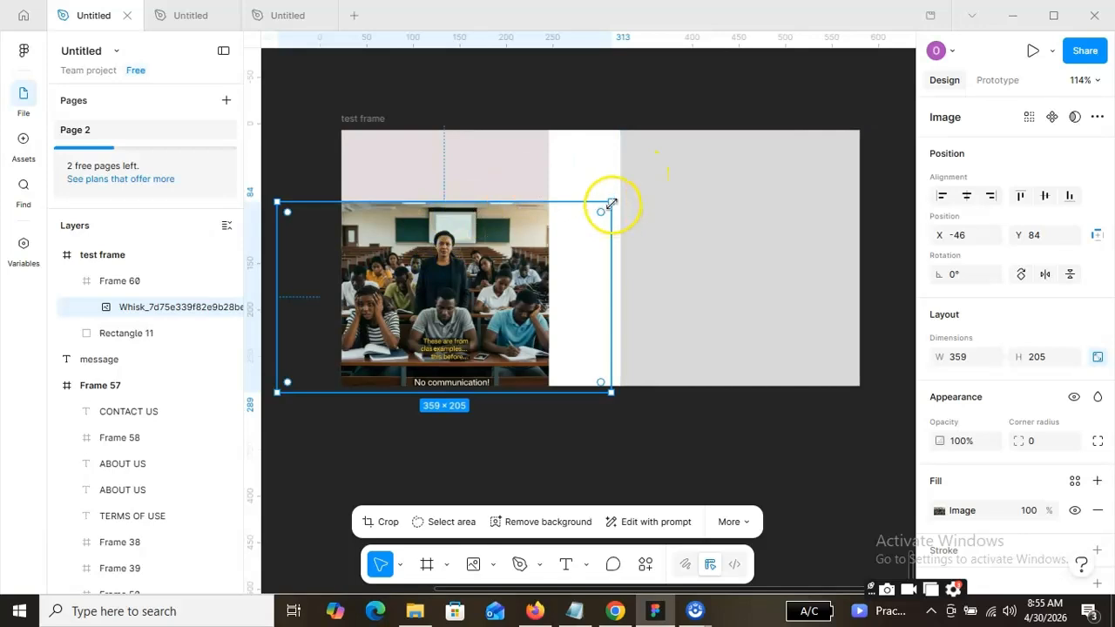
{"action": "left_click_drag", "start_coordinate": [611, 203], "coordinate": [682, 122]}
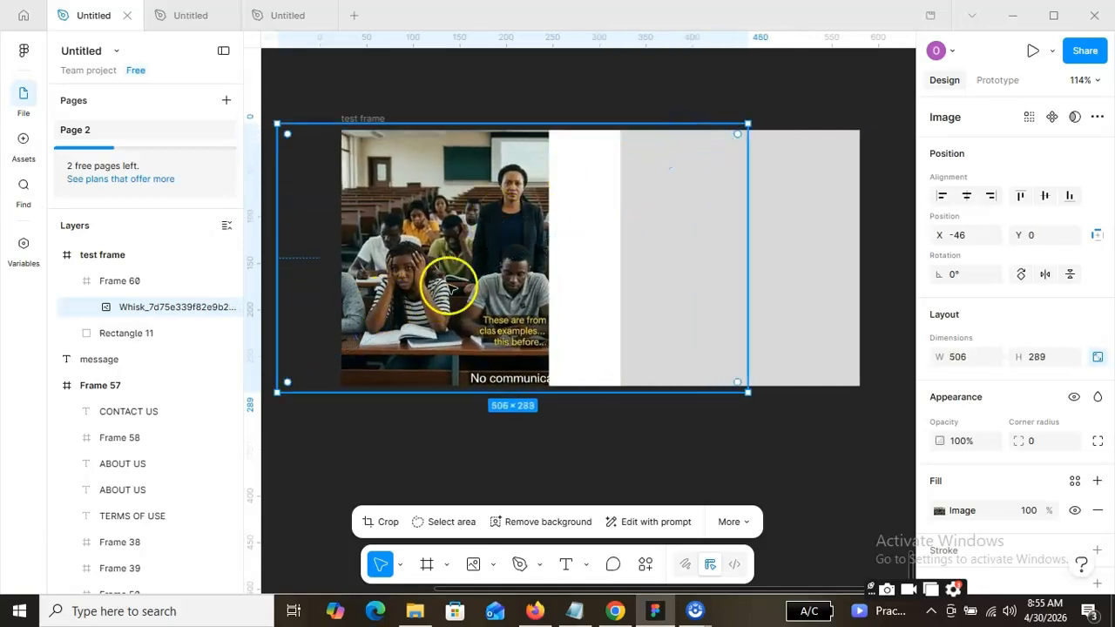
{"action": "left_click_drag", "start_coordinate": [448, 285], "coordinate": [398, 285]}
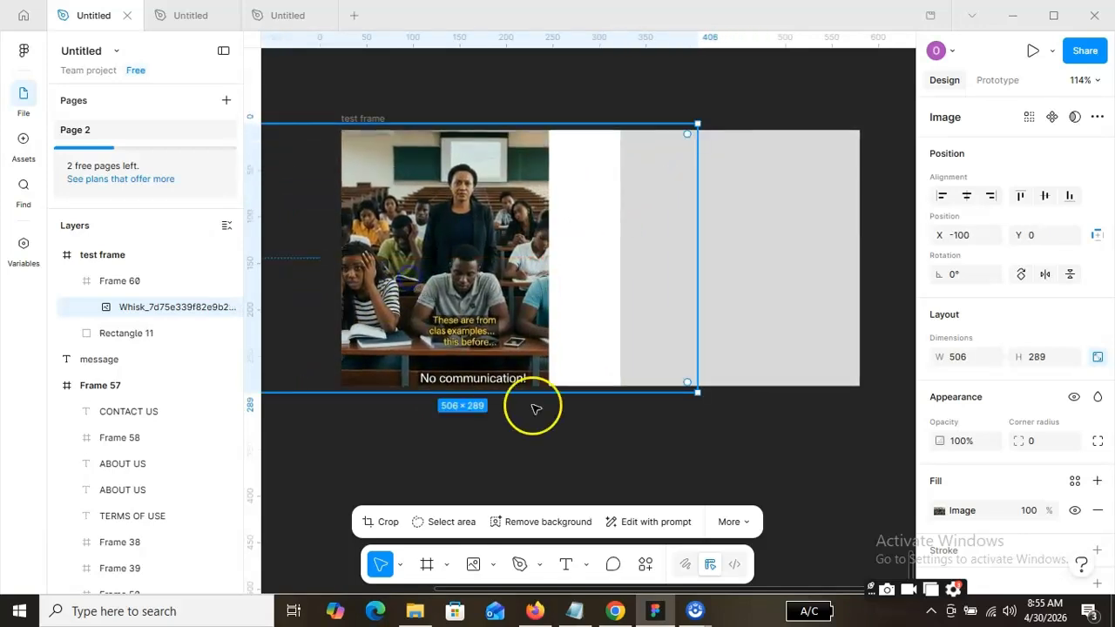
{"action": "left_click", "coordinate": [708, 421]}
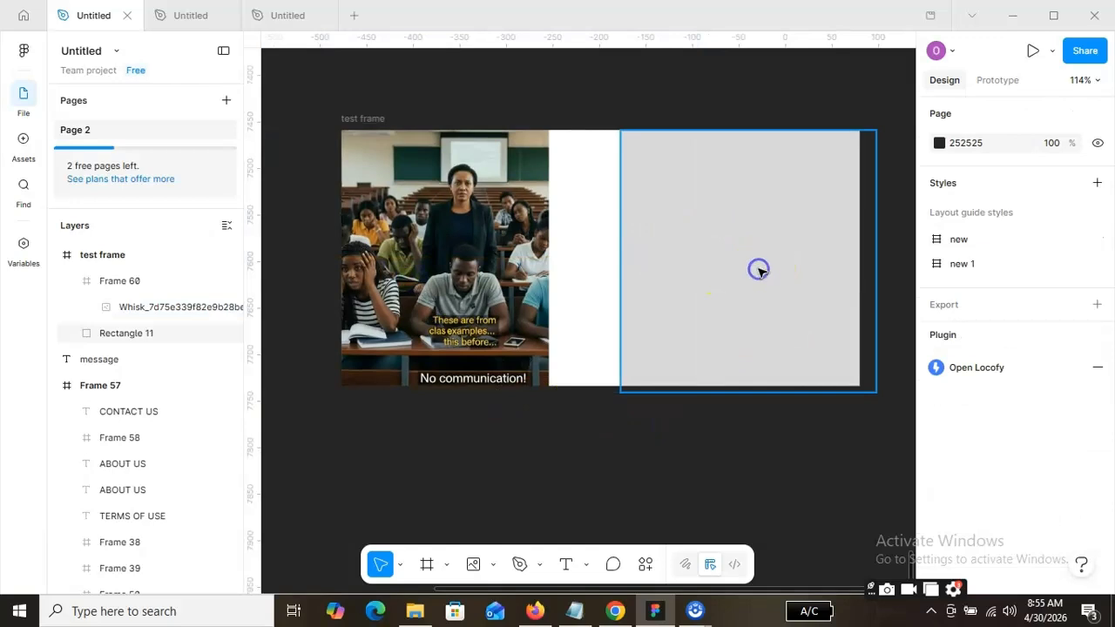
Place the campus image Whisk_bd4b1dfb2d241bbb954400ff50fd7903dr from Downloads in the test frame at about 443 × 253 and move it to about X 114, Y 49.
{"action": "left_click", "coordinate": [635, 348]}
{"action": "left_click", "coordinate": [493, 564]}
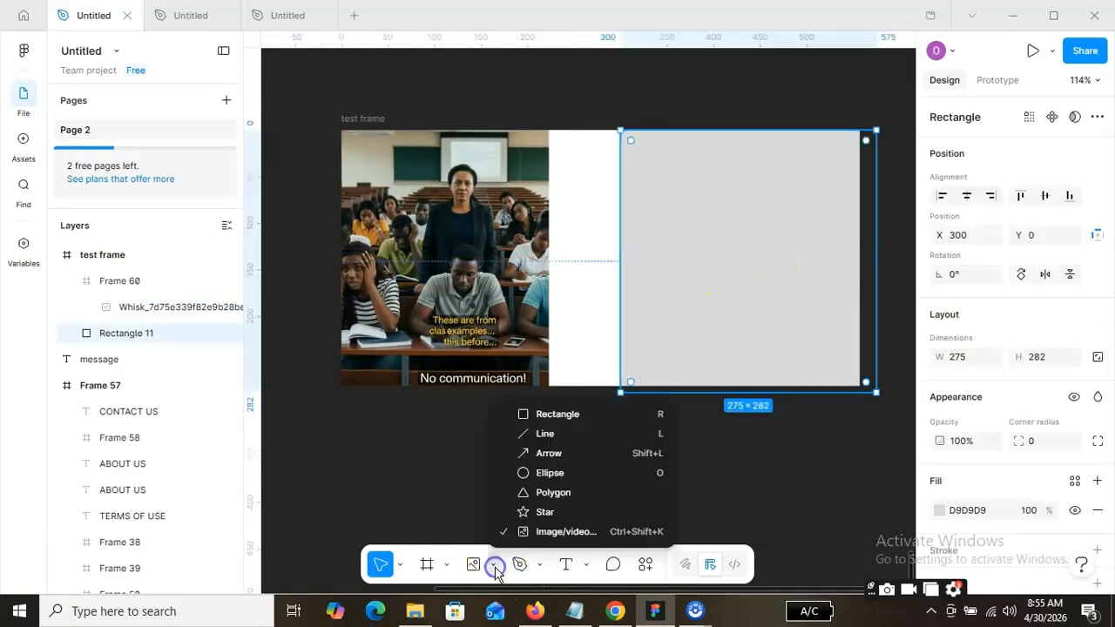
{"action": "left_click", "coordinate": [558, 533]}
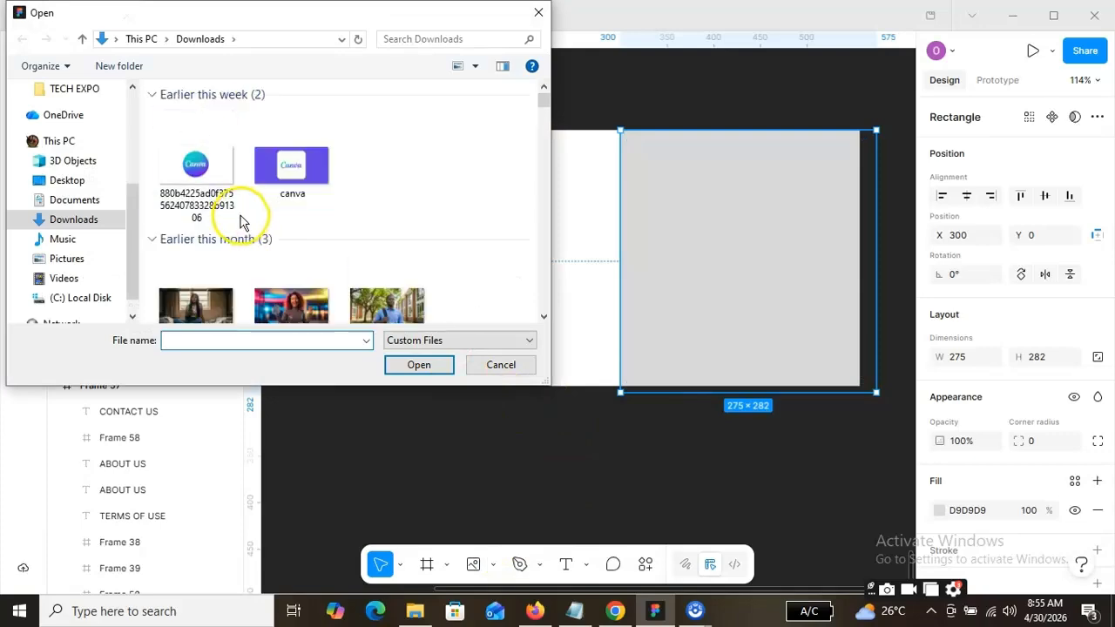
{"action": "scroll", "coordinate": [331, 257], "scroll_direction": "down", "scroll_amount": 5}
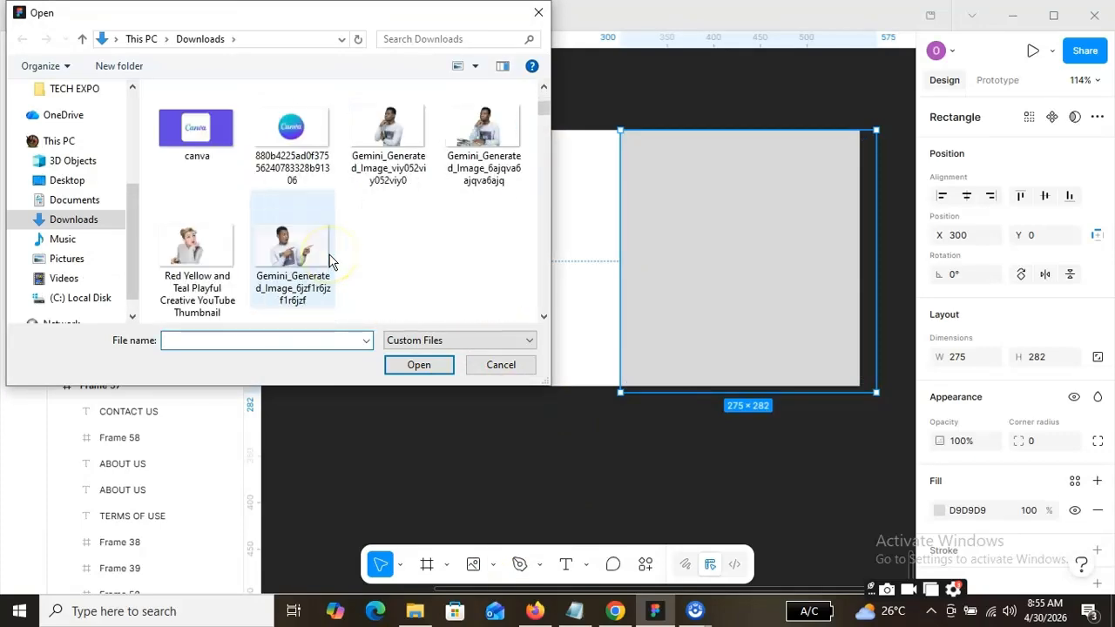
{"action": "scroll", "coordinate": [329, 258], "scroll_direction": "down", "scroll_amount": 10}
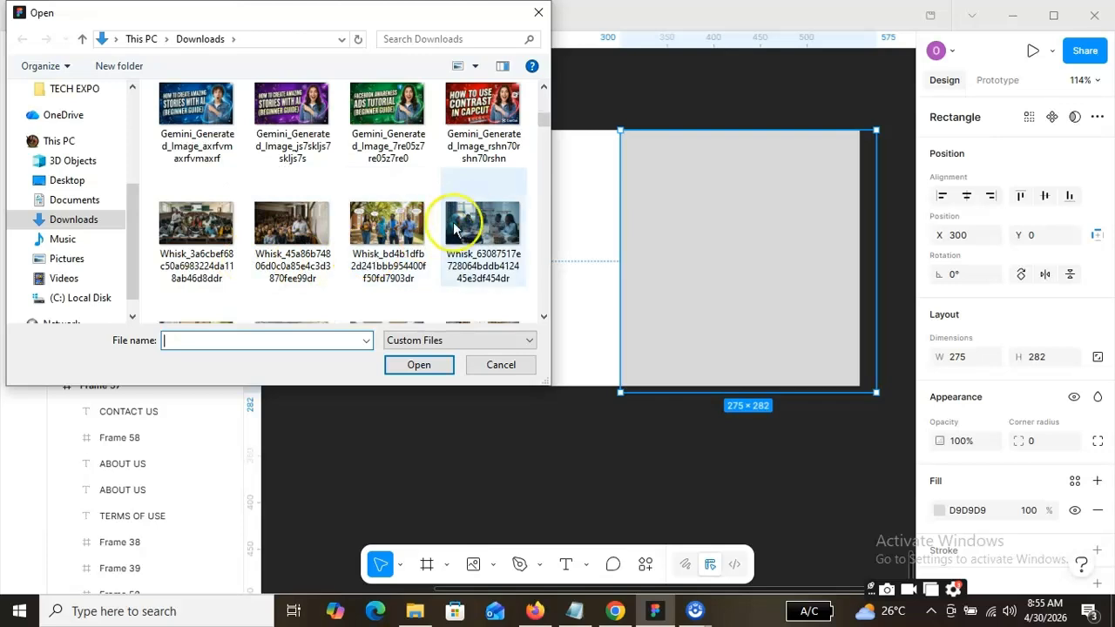
{"action": "left_click", "coordinate": [394, 235]}
{"action": "left_click", "coordinate": [418, 365]}
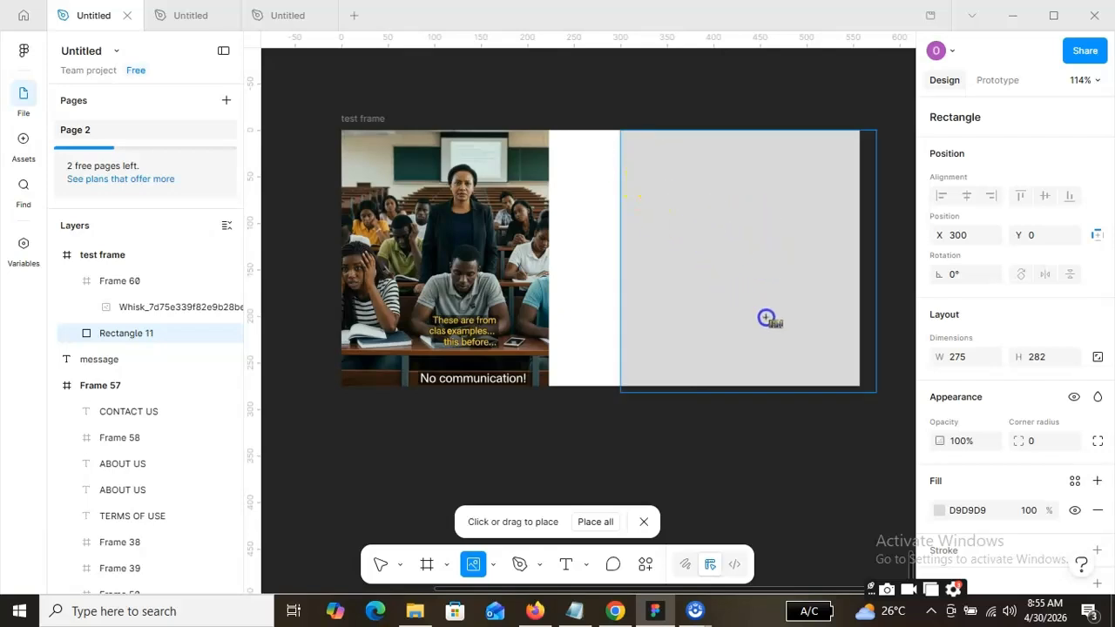
{"action": "left_click_drag", "start_coordinate": [658, 178], "coordinate": [843, 414]}
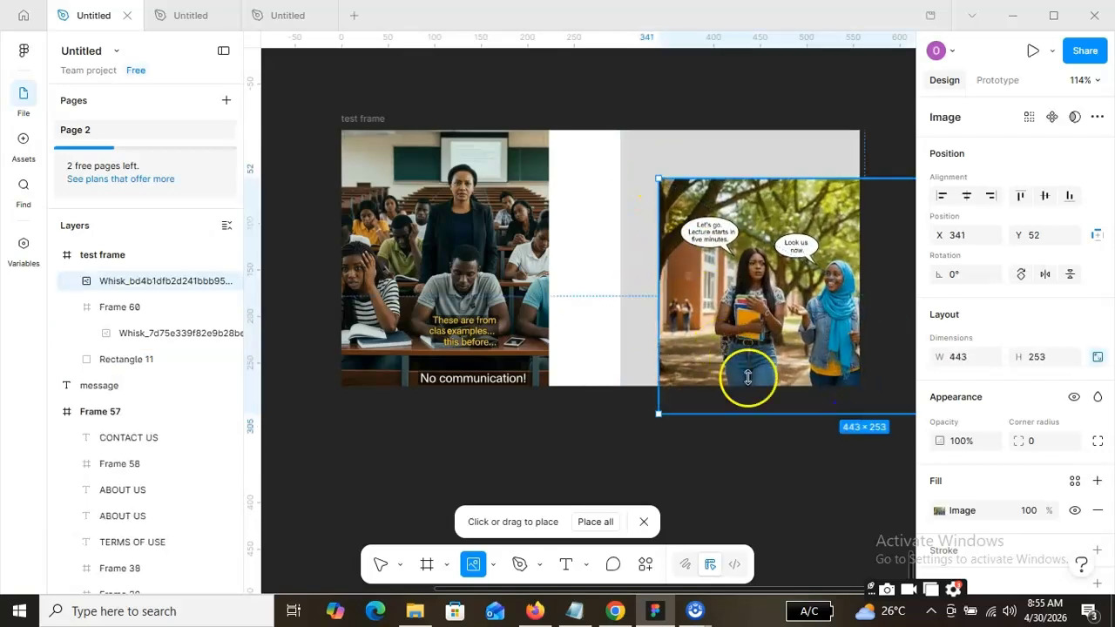
{"action": "key", "text": "Escape"}
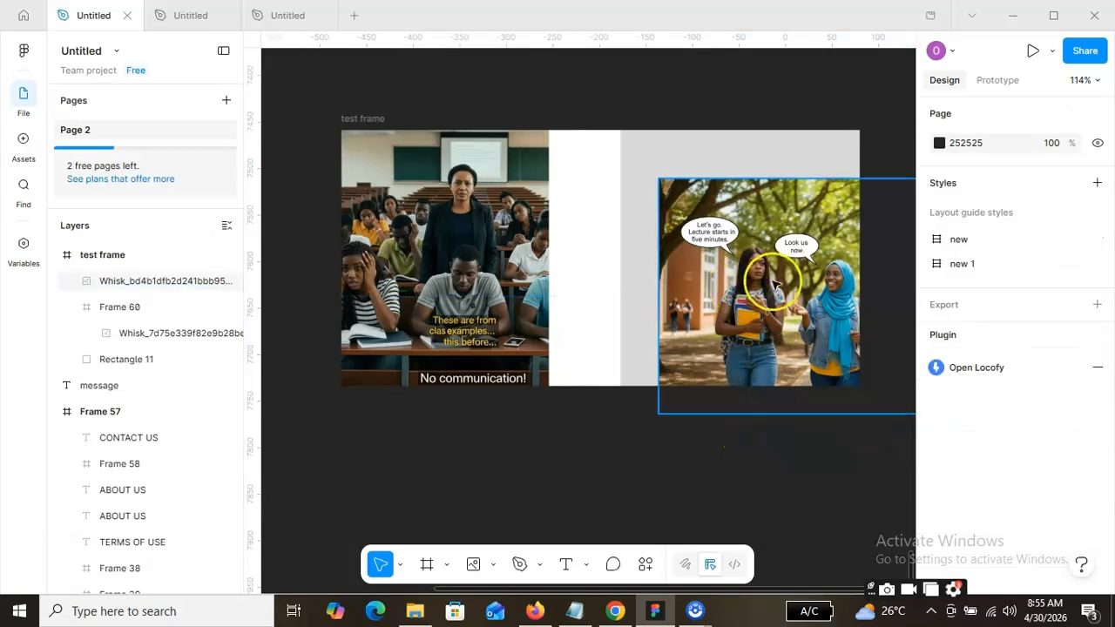
{"action": "left_click_drag", "start_coordinate": [743, 241], "coordinate": [541, 296]}
{"action": "mouse_move", "coordinate": [664, 274]}
{"action": "left_mouse_down"}
{"action": "mouse_move", "coordinate": [610, 224]}
{"action": "mouse_move", "coordinate": [644, 263]}
{"action": "left_mouse_up"}
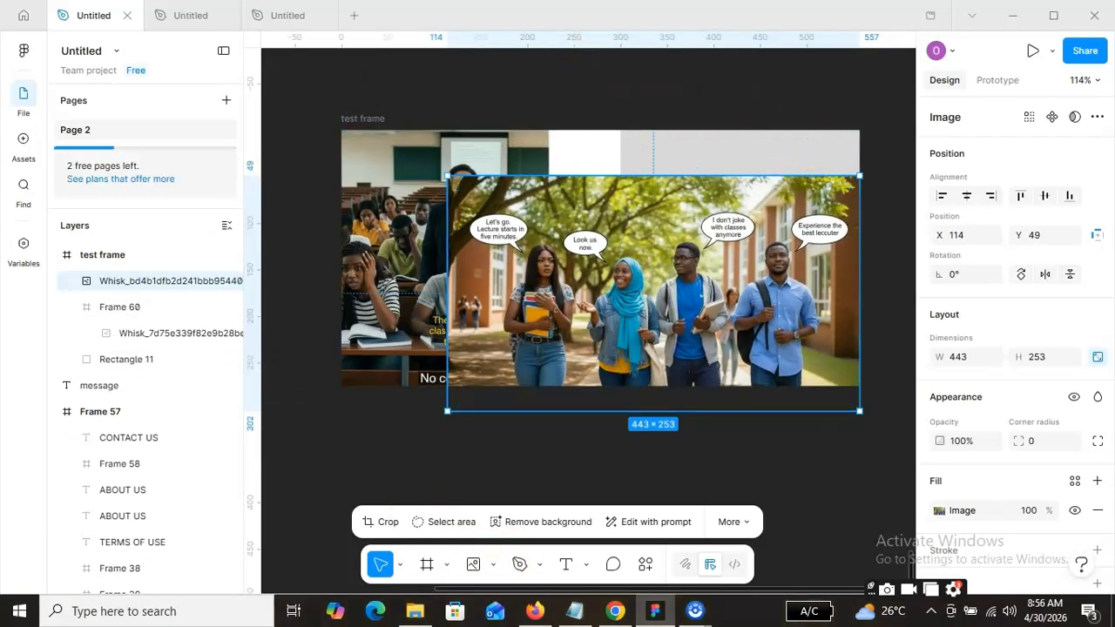
{"action": "left_click", "coordinate": [566, 77]}
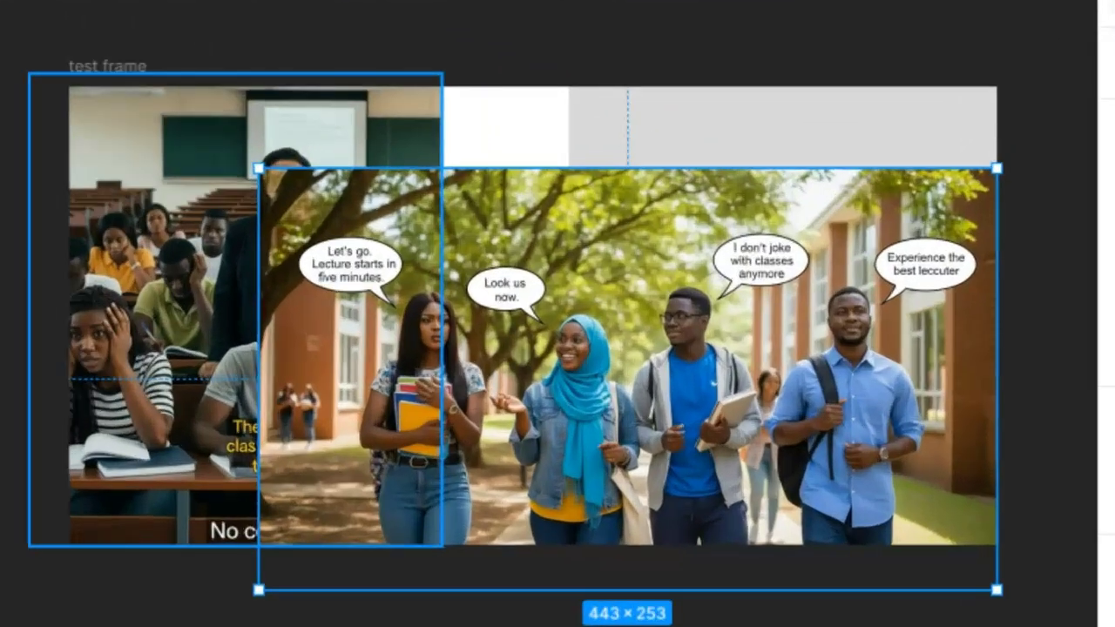
{"action": "left_click_drag", "start_coordinate": [108, 111], "coordinate": [304, 115]}
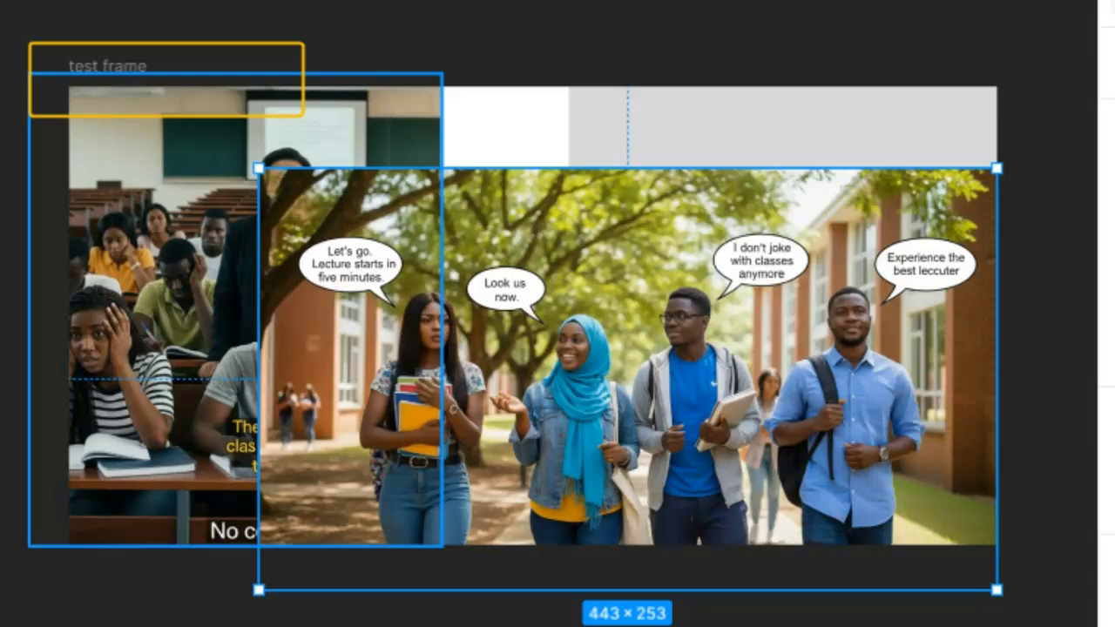
{"action": "left_click_drag", "start_coordinate": [43, 249], "coordinate": [241, 574]}
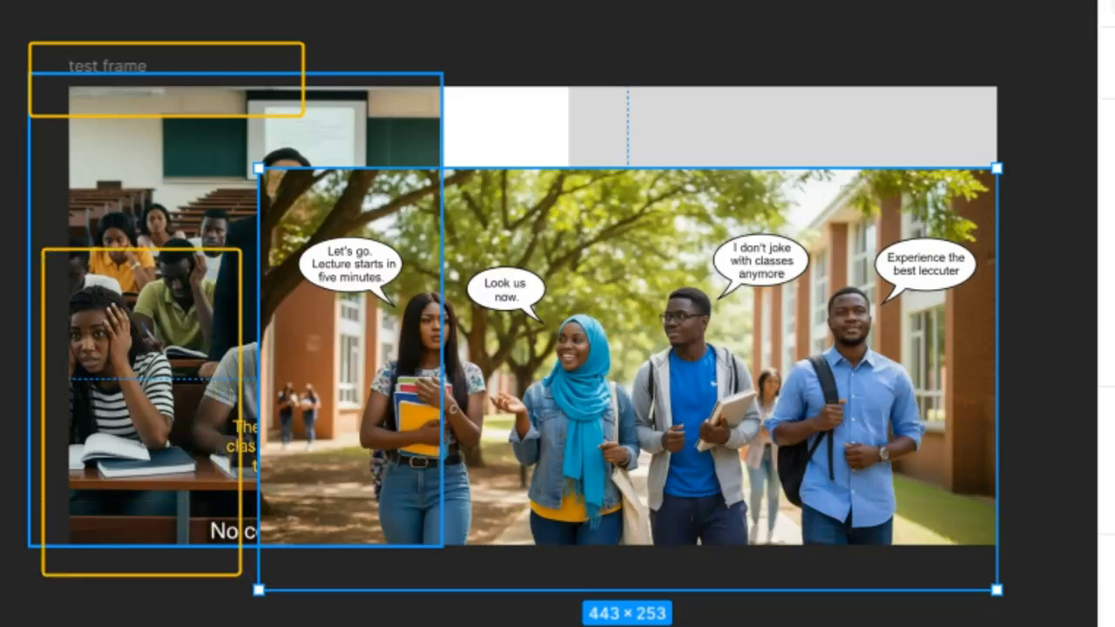
{"action": "left_click_drag", "start_coordinate": [561, 111], "coordinate": [1019, 129]}
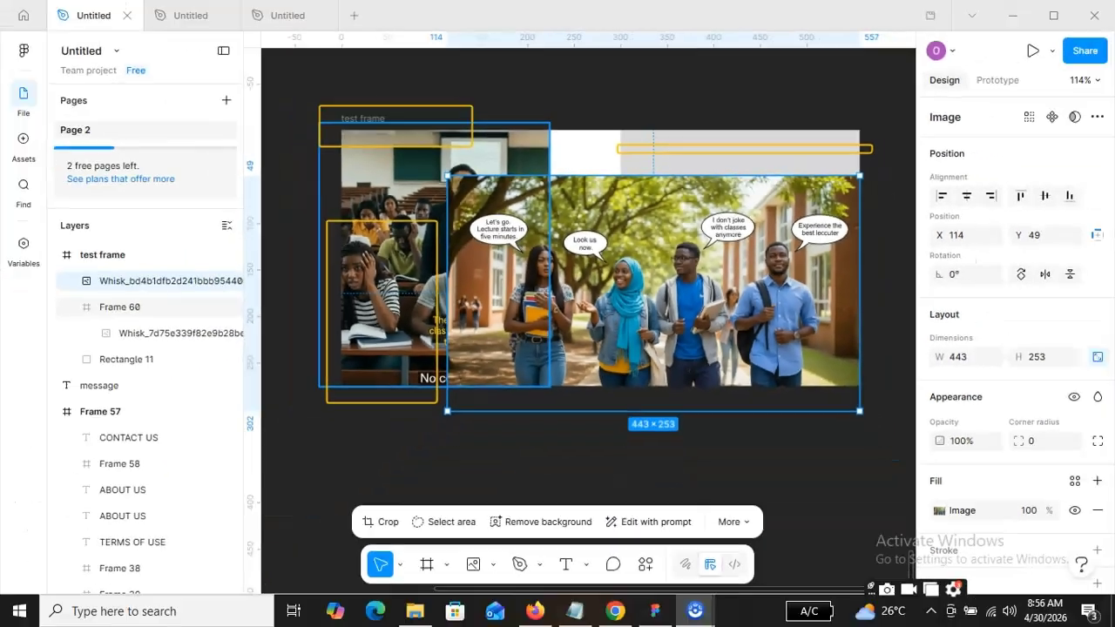
{"action": "left_click", "coordinate": [740, 462]}
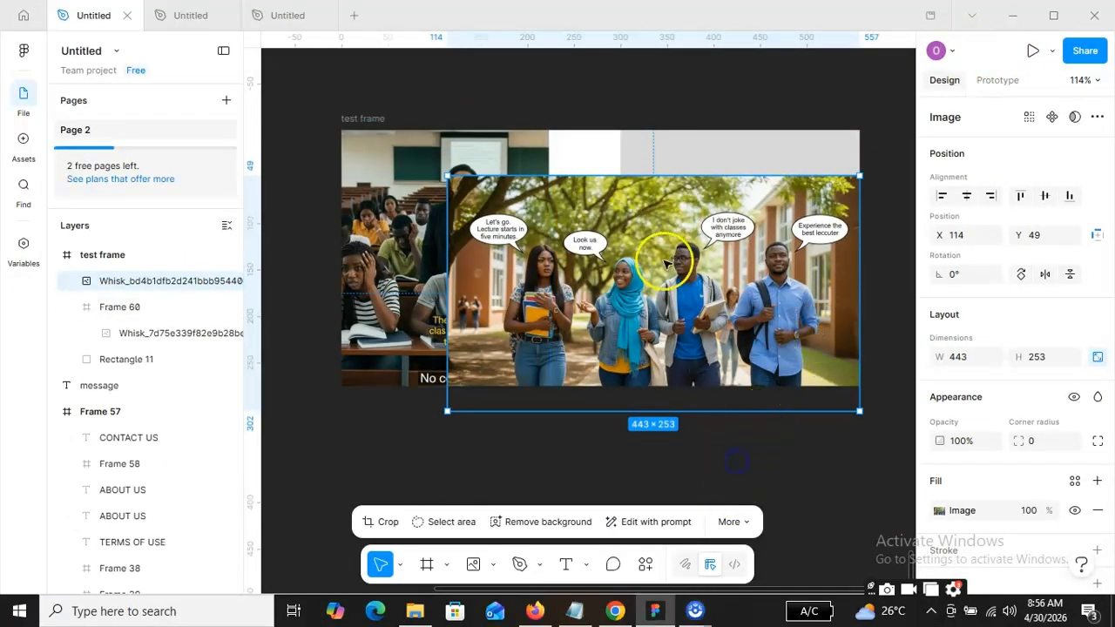
Move the campus image around the test frame, across the rectangle and the classroom image, to about X -71, Y 43.
{"action": "left_click_drag", "start_coordinate": [606, 273], "coordinate": [739, 292]}
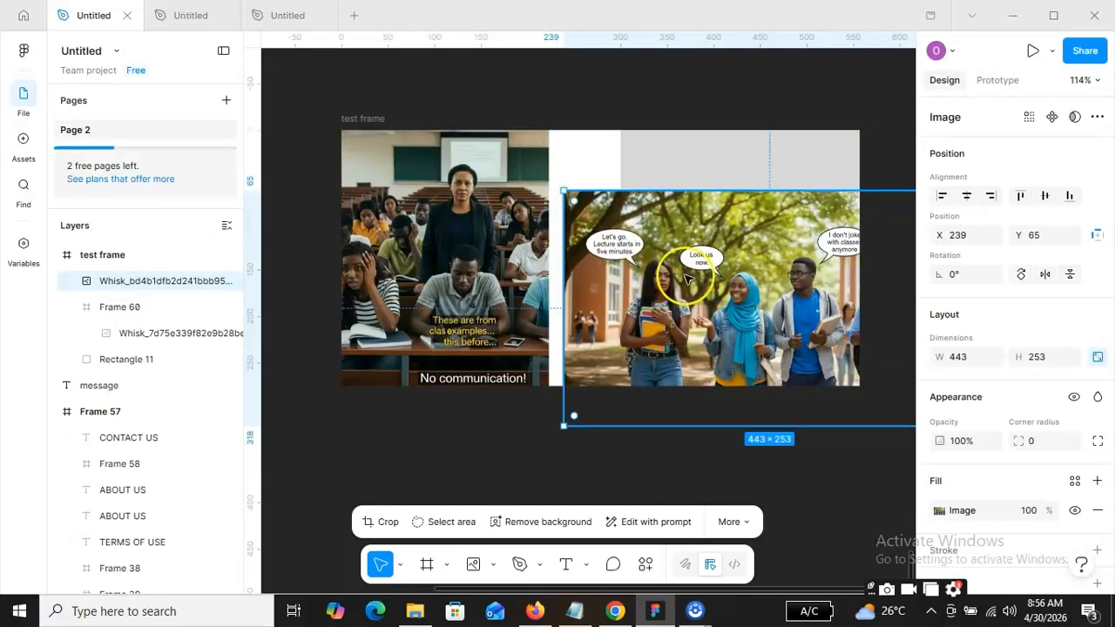
{"action": "left_click_drag", "start_coordinate": [686, 223], "coordinate": [698, 142]}
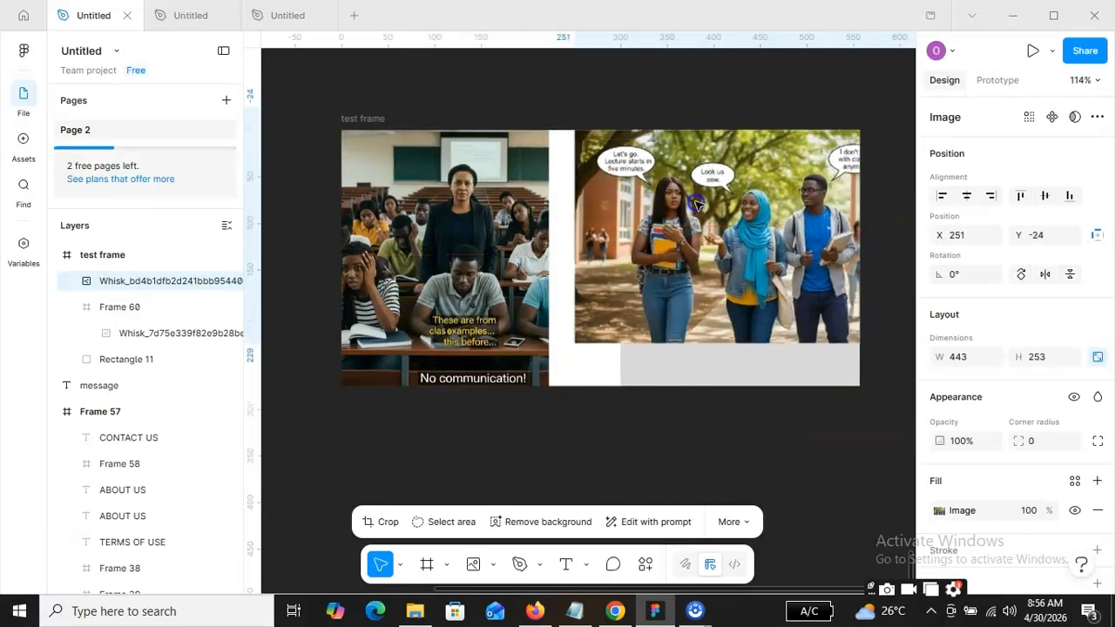
{"action": "left_click_drag", "start_coordinate": [722, 233], "coordinate": [632, 249]}
{"action": "left_click_drag", "start_coordinate": [760, 246], "coordinate": [603, 250]}
{"action": "left_click", "coordinate": [806, 229]}
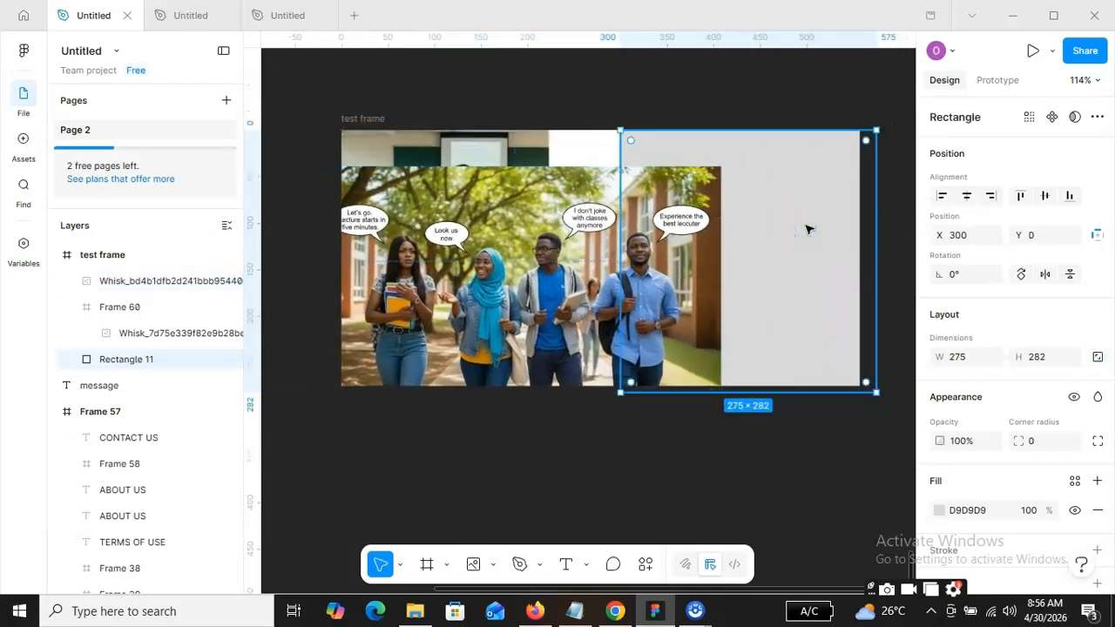
{"action": "left_click_drag", "start_coordinate": [527, 270], "coordinate": [494, 274]}
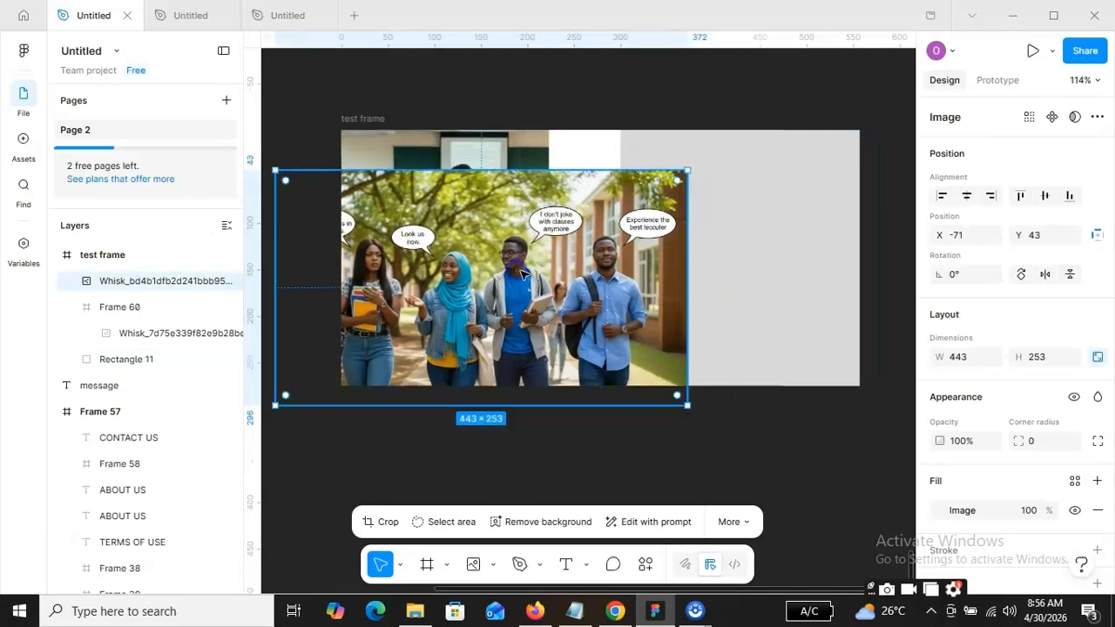
Delete the grey rectangle and the campus image from the test frame.
{"action": "left_click", "coordinate": [781, 208]}
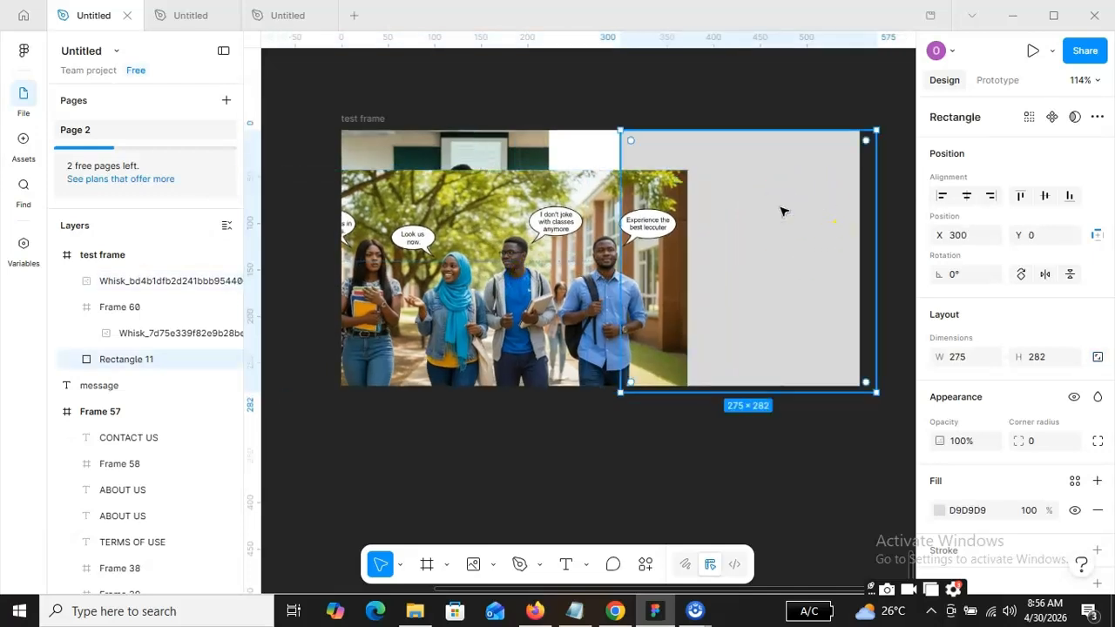
{"action": "key", "text": "Delete"}
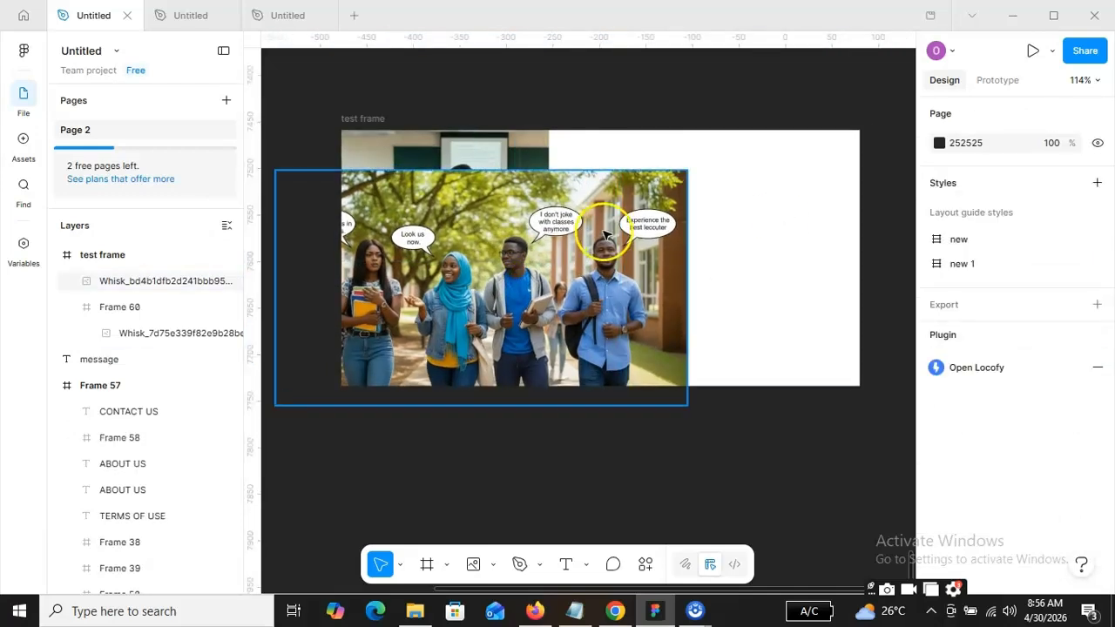
{"action": "left_click_drag", "start_coordinate": [516, 250], "coordinate": [420, 264]}
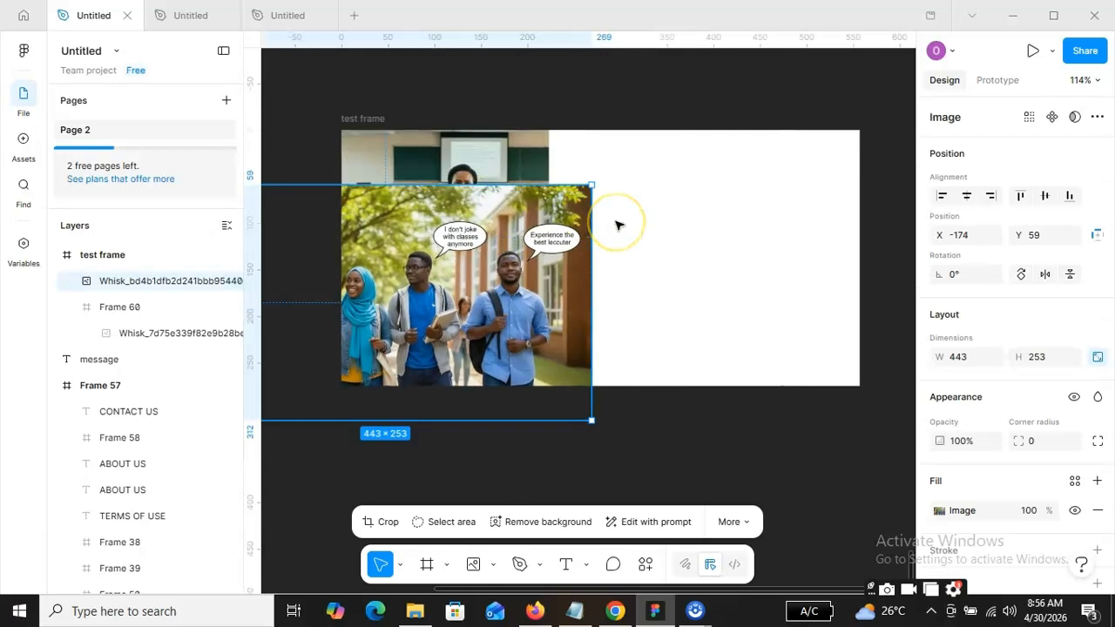
{"action": "key", "text": "Delete"}
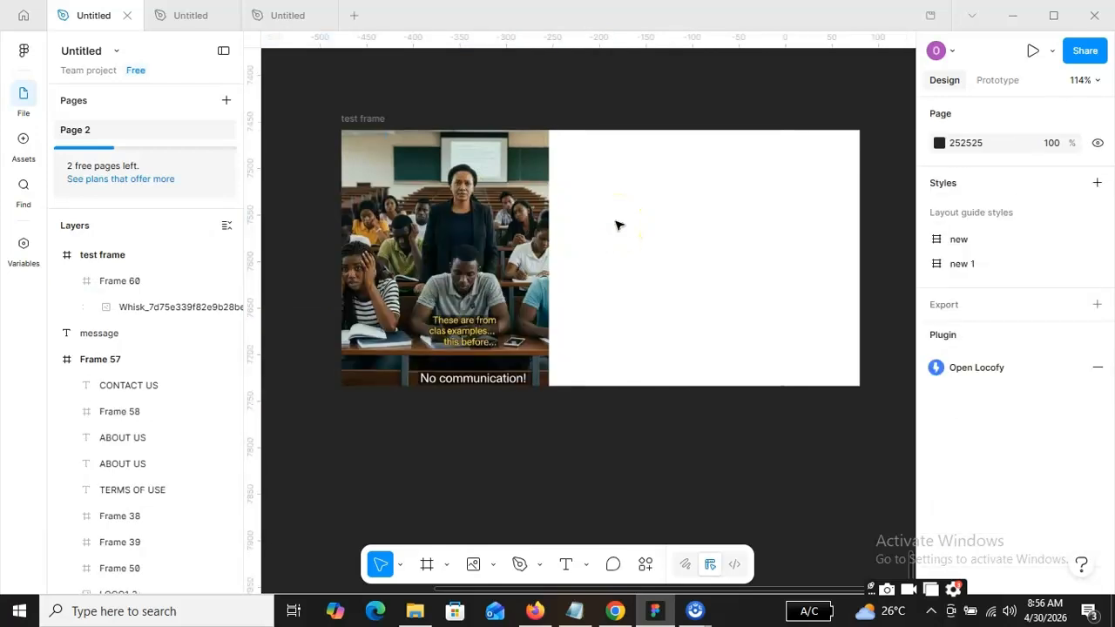
Draw a second nested frame about 290 × 313, extending past the test frame's right and bottom edges, and give it a muted grey fill.
{"action": "left_click", "coordinate": [429, 563]}
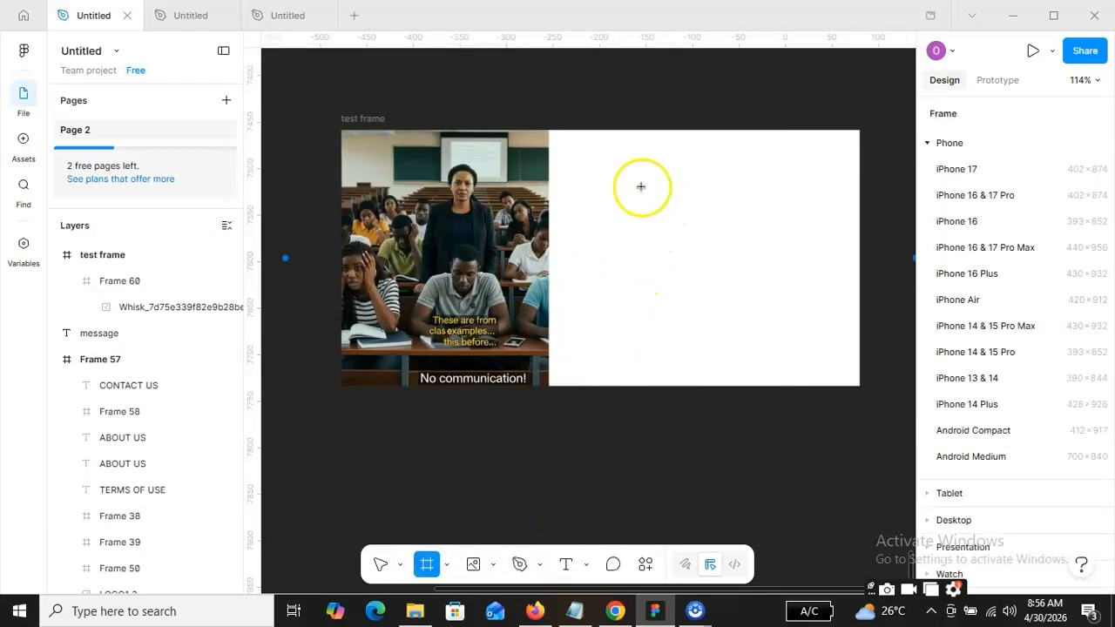
{"action": "left_click_drag", "start_coordinate": [633, 142], "coordinate": [903, 433]}
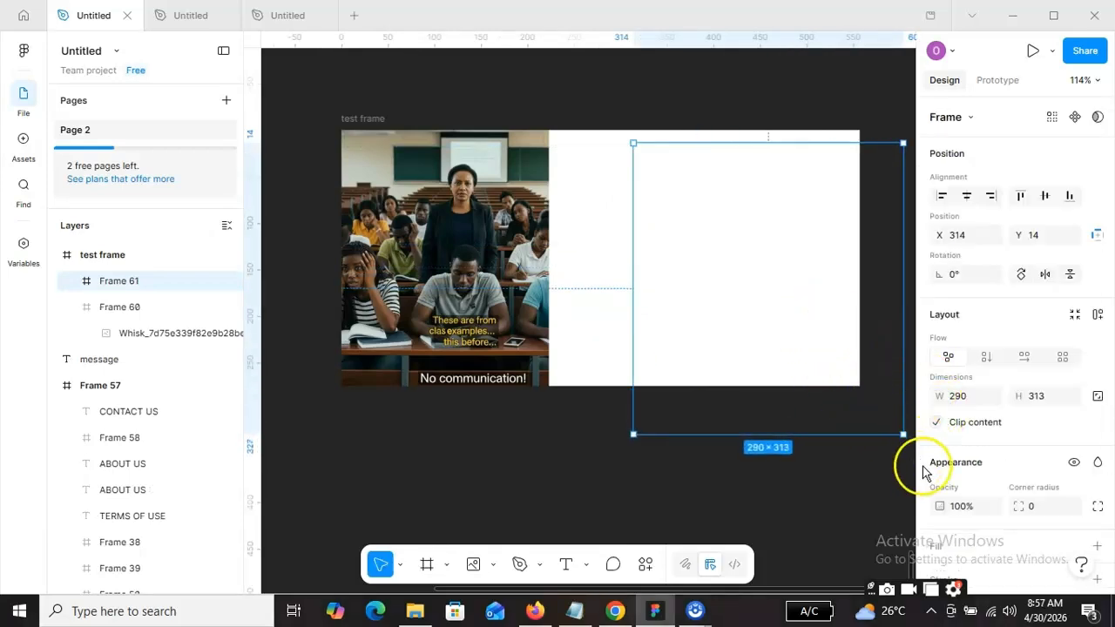
{"action": "scroll", "coordinate": [970, 488], "scroll_direction": "down", "scroll_amount": 3}
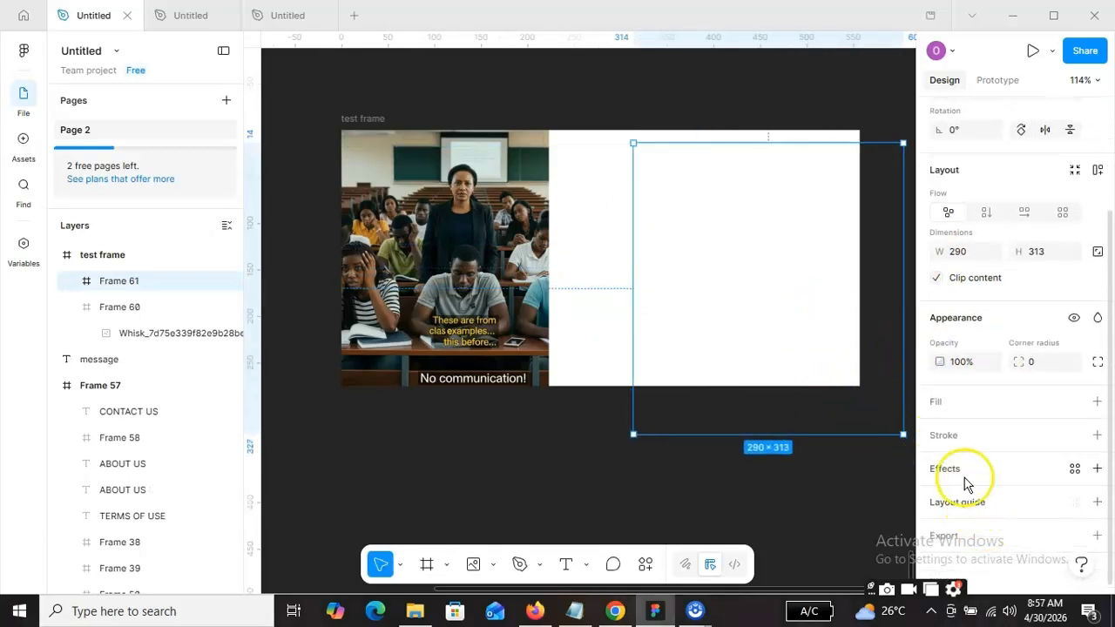
{"action": "left_click", "coordinate": [958, 402]}
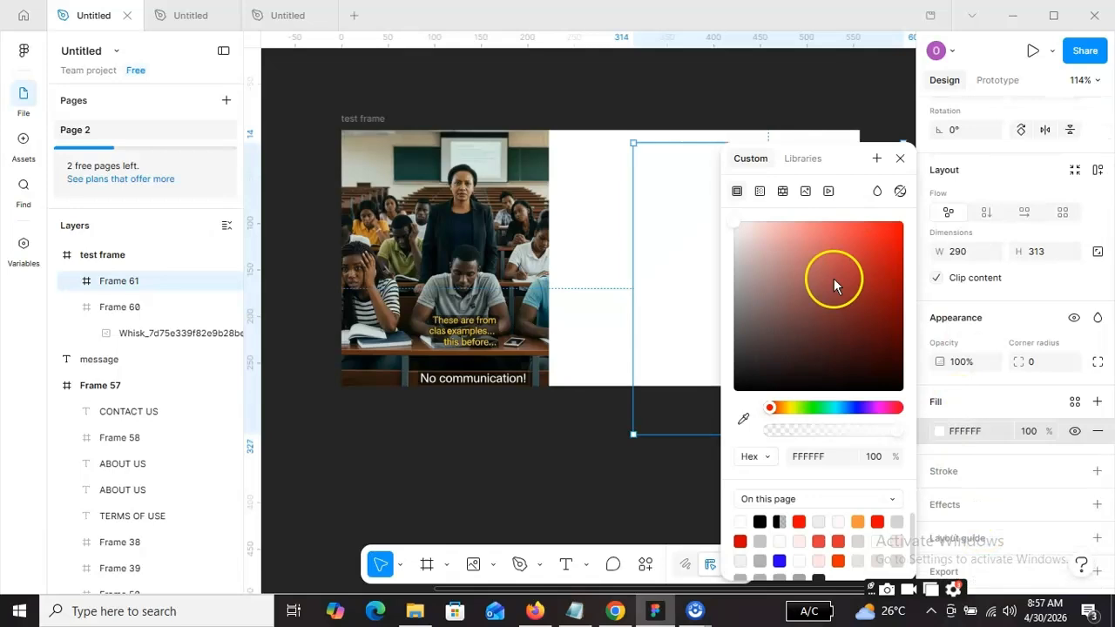
{"action": "left_click", "coordinate": [738, 277]}
{"action": "left_click", "coordinate": [580, 424]}
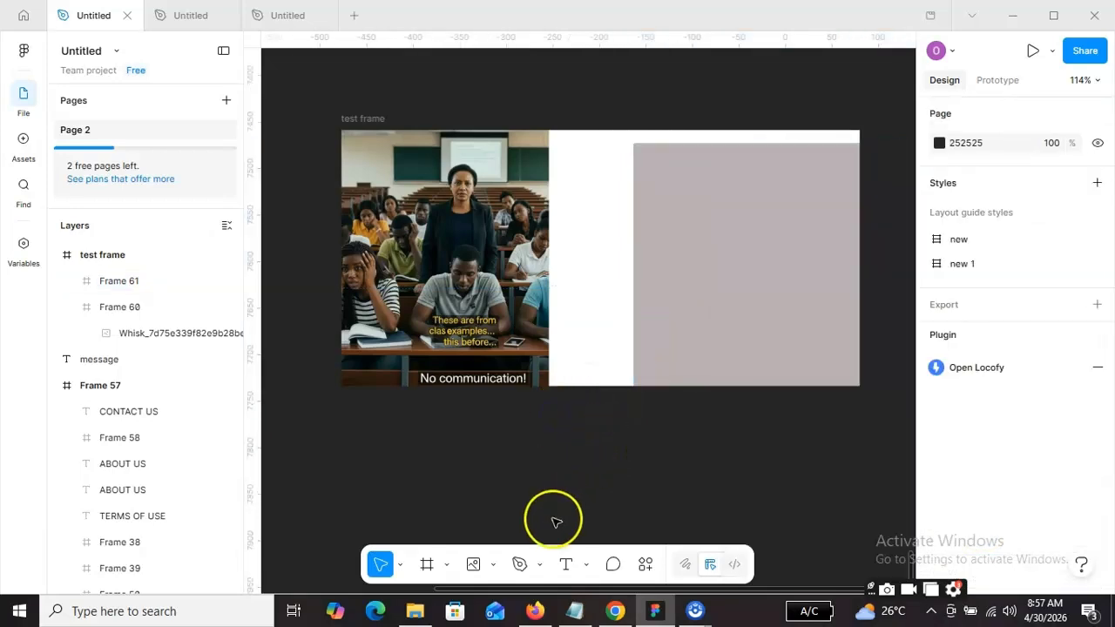
Place the lecturer image Whisk_b19c346ebe52f0cabc94c201e041eebbdr from Downloads in the second nested frame at about 424 × 242.
{"action": "left_click", "coordinate": [493, 564]}
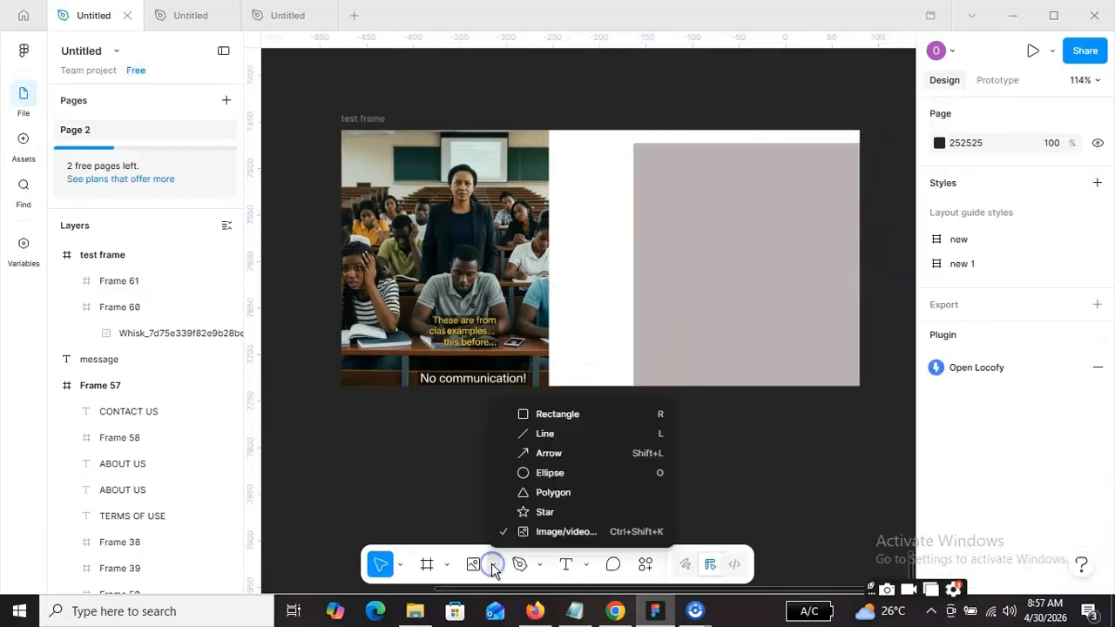
{"action": "left_click", "coordinate": [558, 537]}
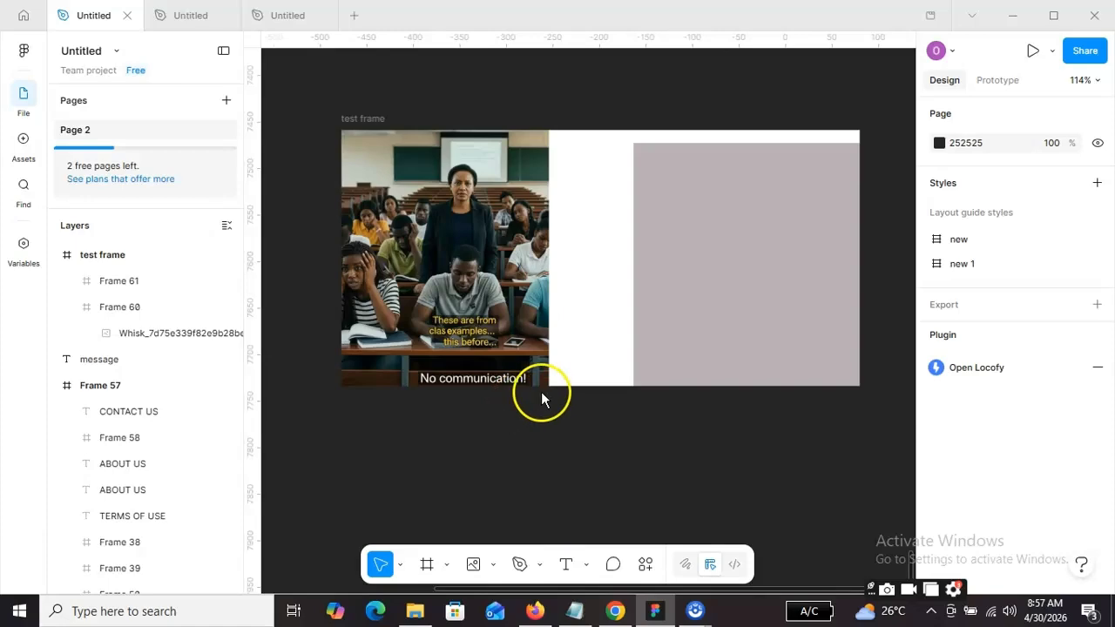
{"action": "scroll", "coordinate": [299, 261], "scroll_direction": "down", "scroll_amount": 10}
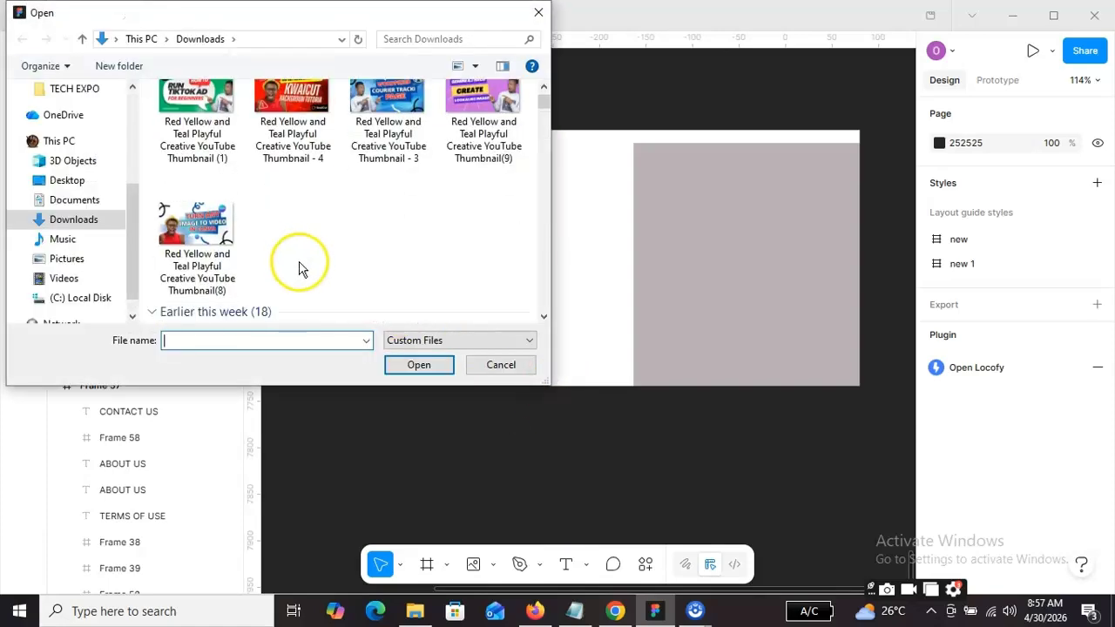
{"action": "scroll", "coordinate": [315, 272], "scroll_direction": "down", "scroll_amount": 5}
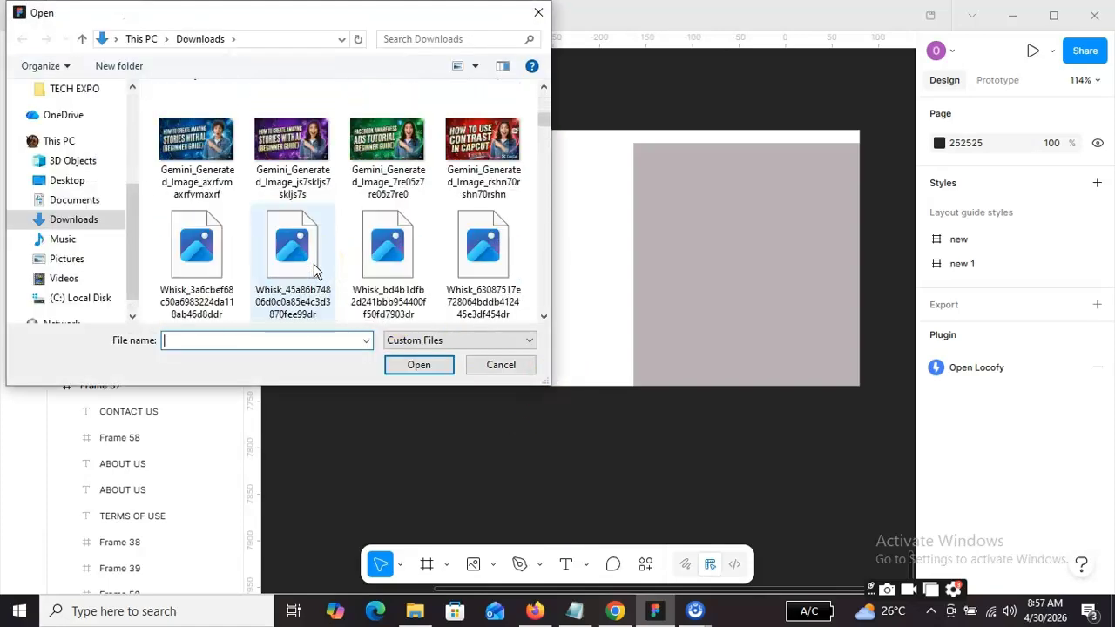
{"action": "left_click", "coordinate": [302, 249]}
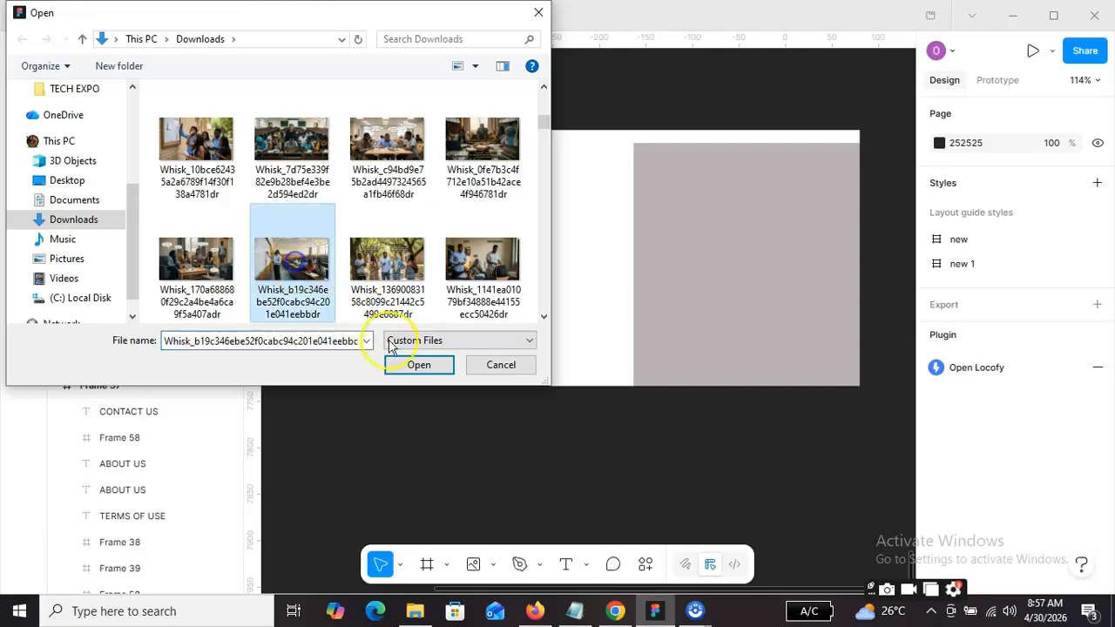
{"action": "left_click", "coordinate": [418, 366]}
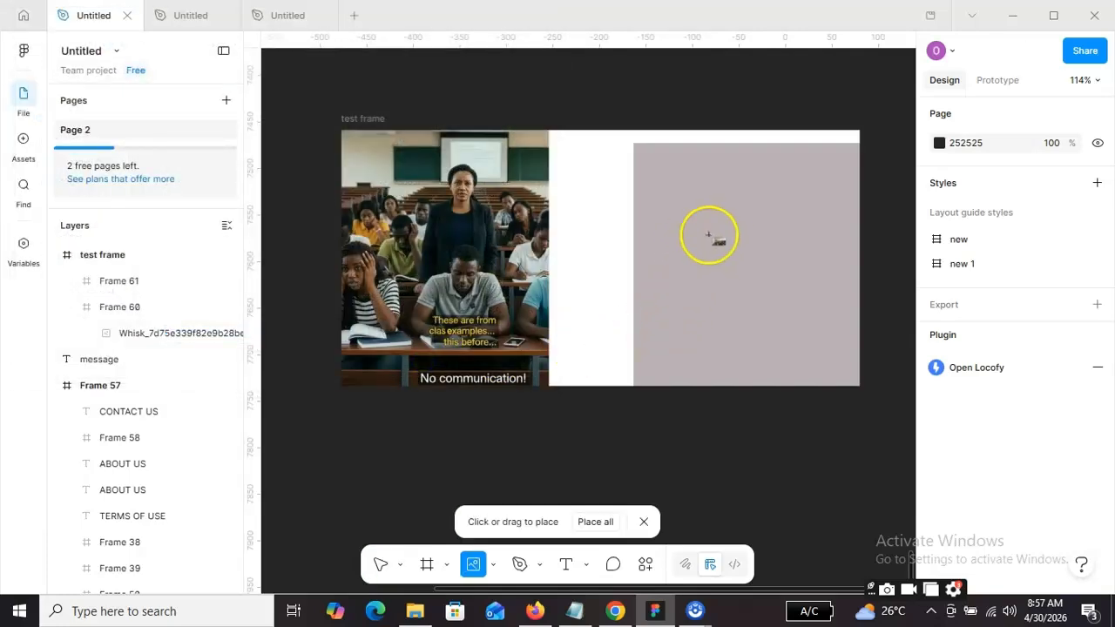
{"action": "left_click_drag", "start_coordinate": [682, 186], "coordinate": [849, 403]}
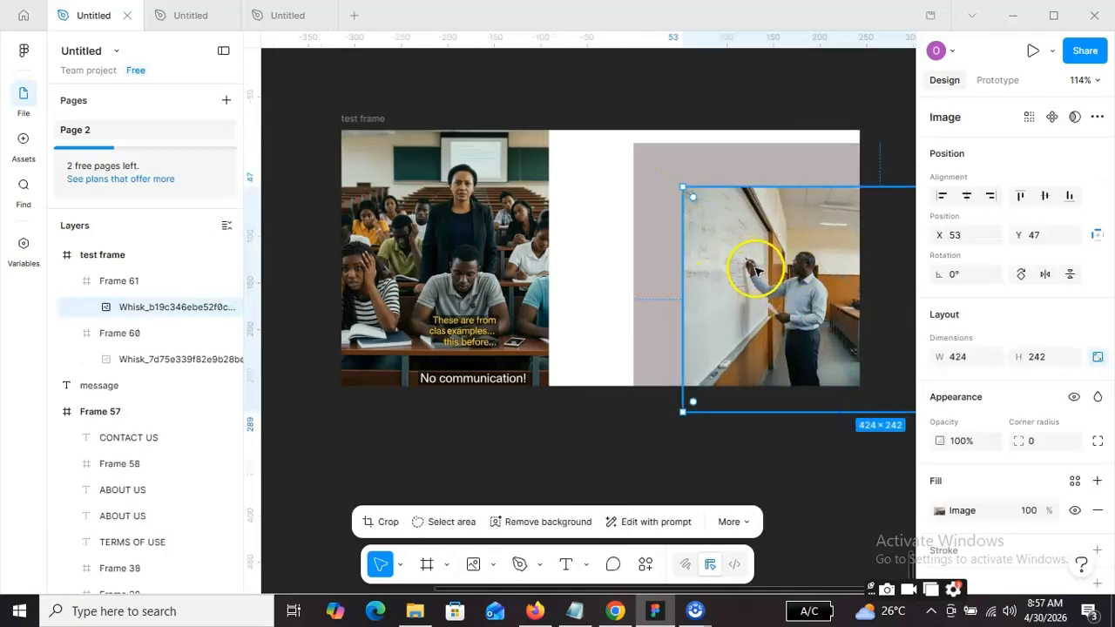
Move the lecturer image to about X -29, Y 36, and enlarge it from its upper-left corner to about 554 × 316 so it covers the nested frame.
{"action": "left_click_drag", "start_coordinate": [742, 267], "coordinate": [685, 267]}
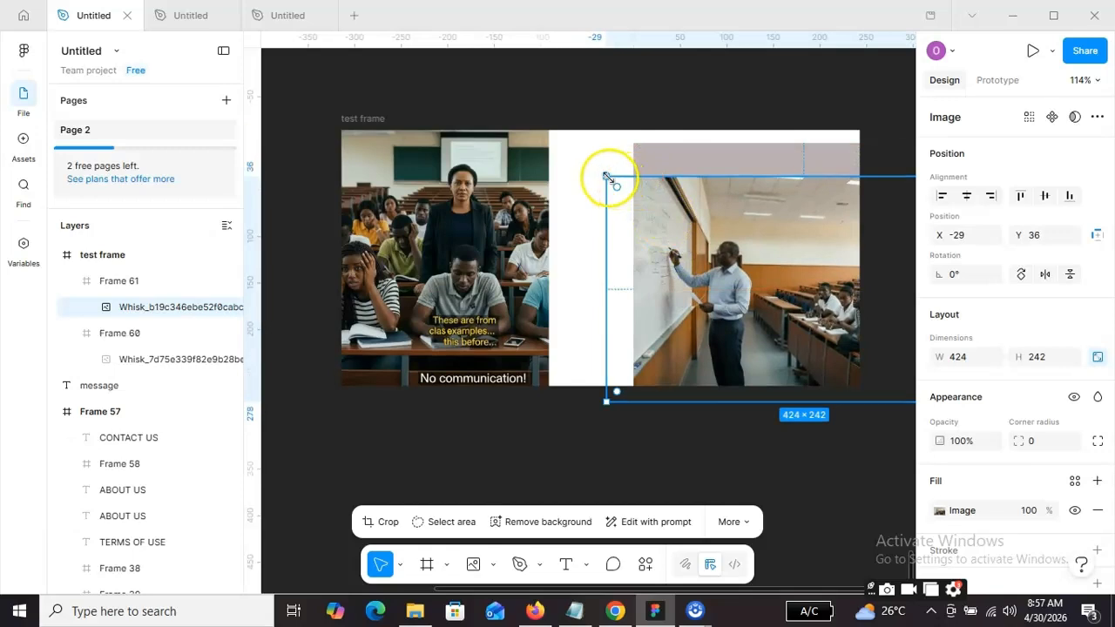
{"action": "left_click_drag", "start_coordinate": [605, 176], "coordinate": [485, 108]}
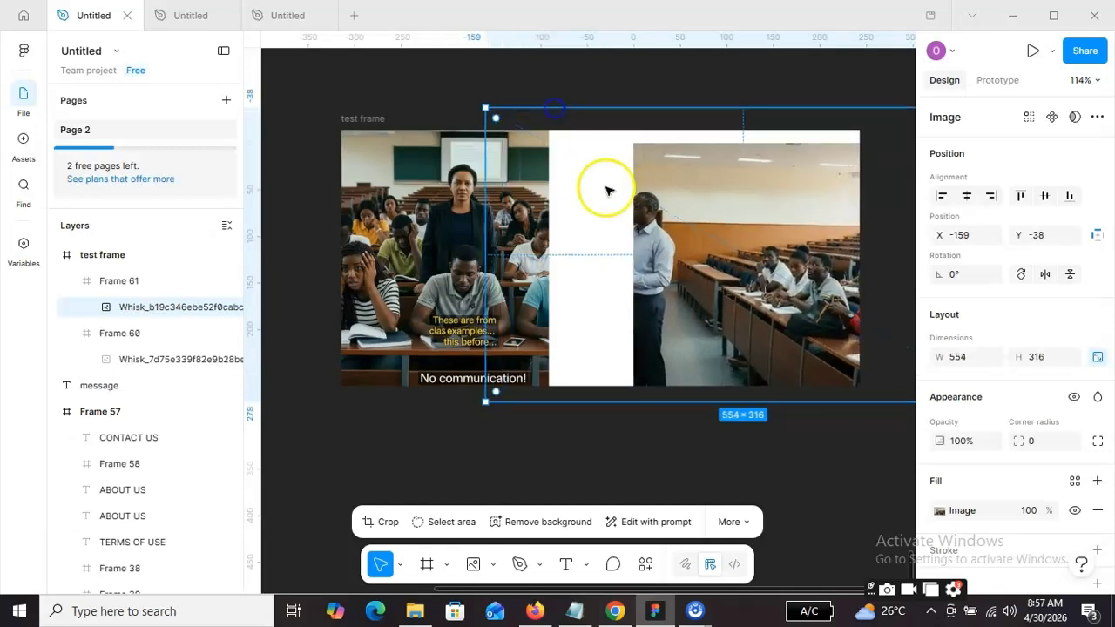
{"action": "left_click", "coordinate": [772, 397]}
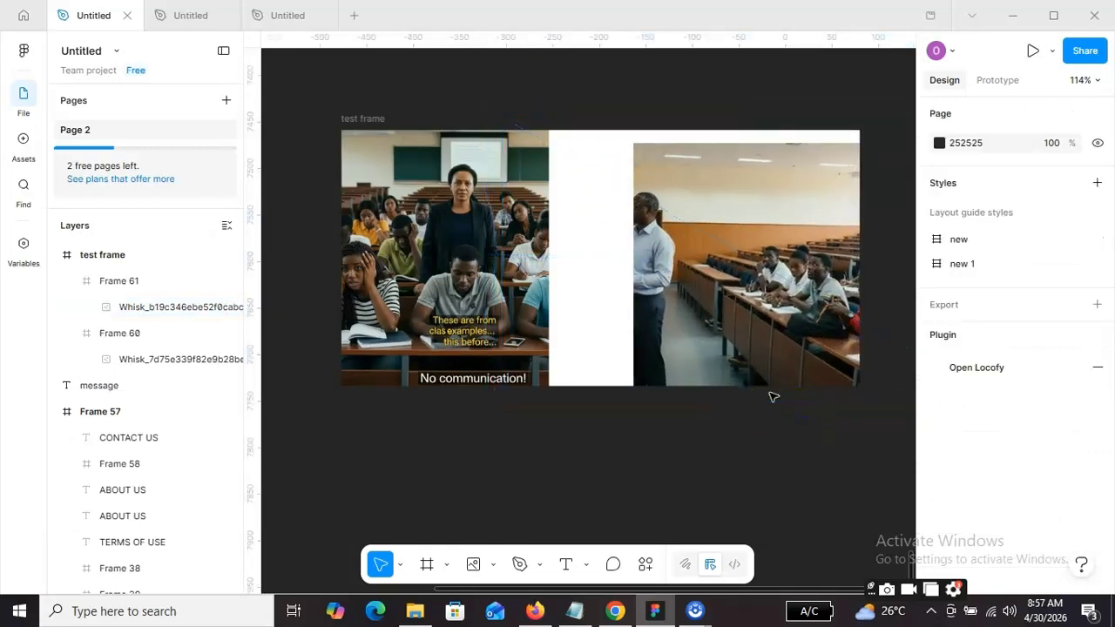
{"action": "left_click", "coordinate": [407, 218]}
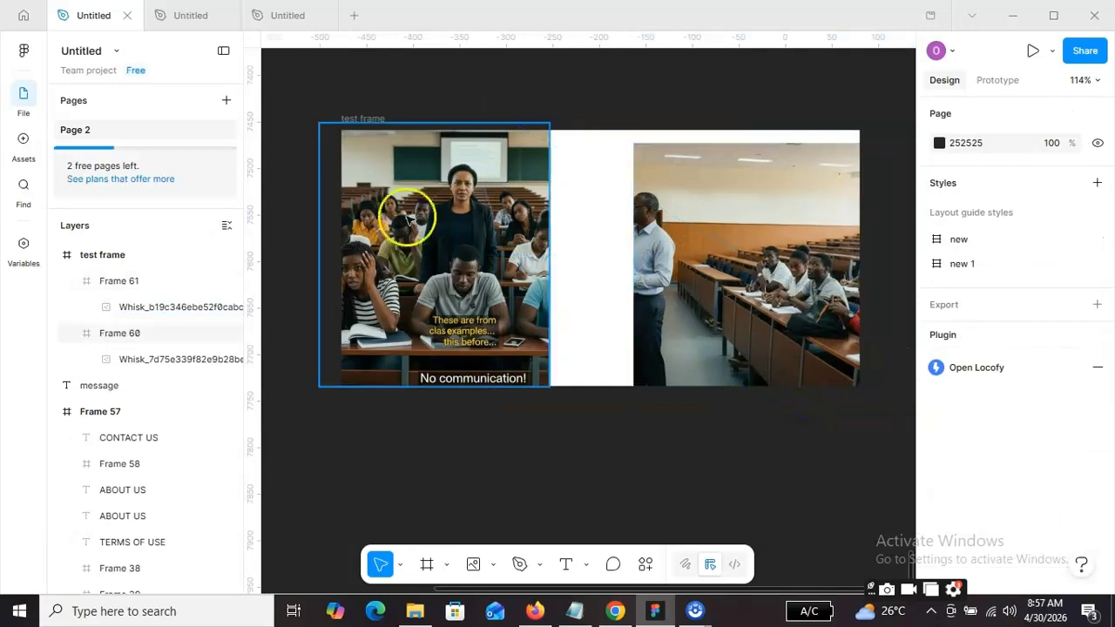
{"action": "left_click", "coordinate": [430, 226]}
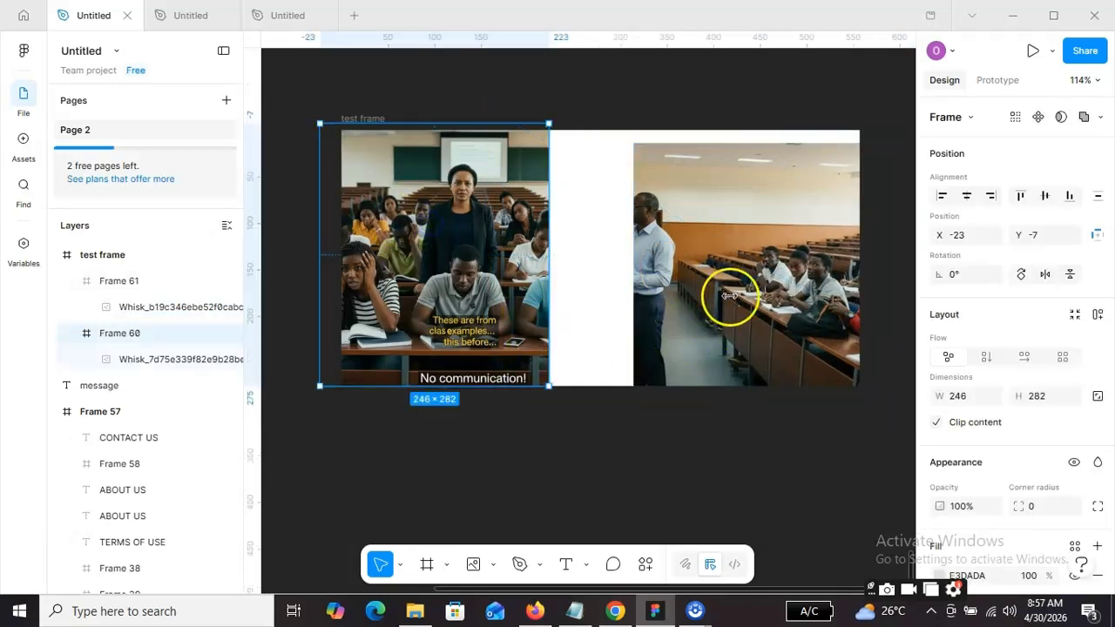
{"action": "left_click", "coordinate": [520, 526]}
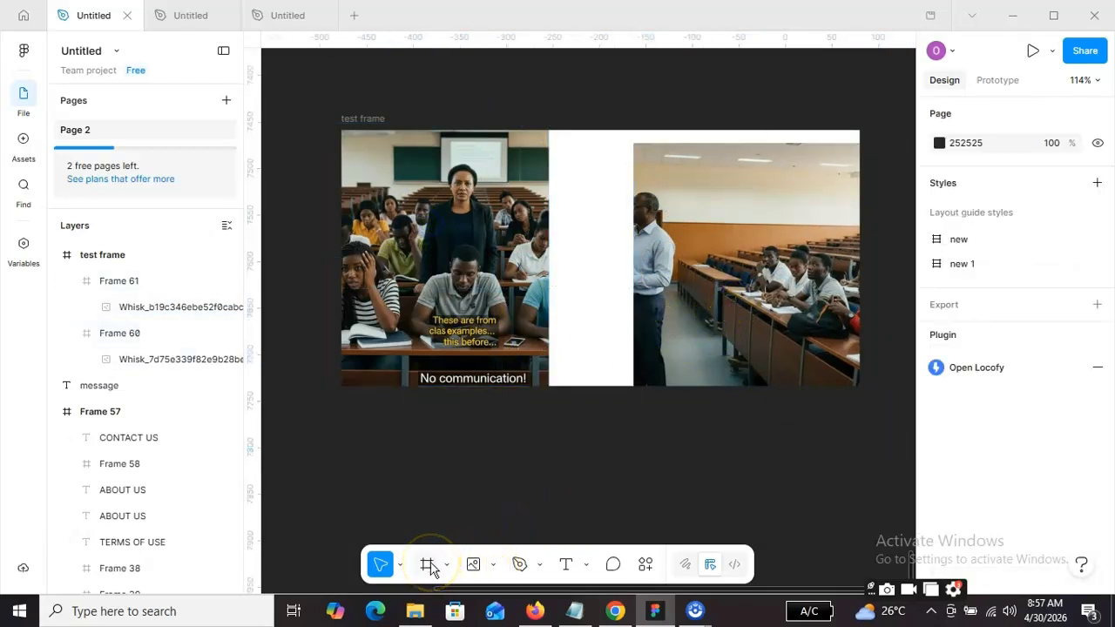
{"action": "left_click", "coordinate": [493, 564]}
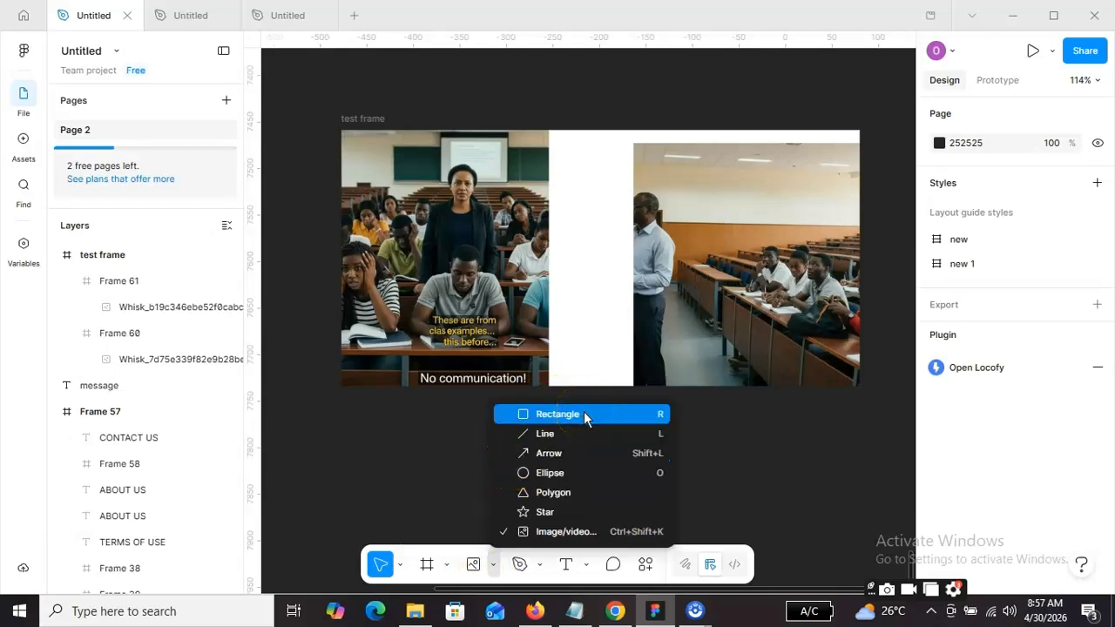
{"action": "left_click", "coordinate": [772, 409]}
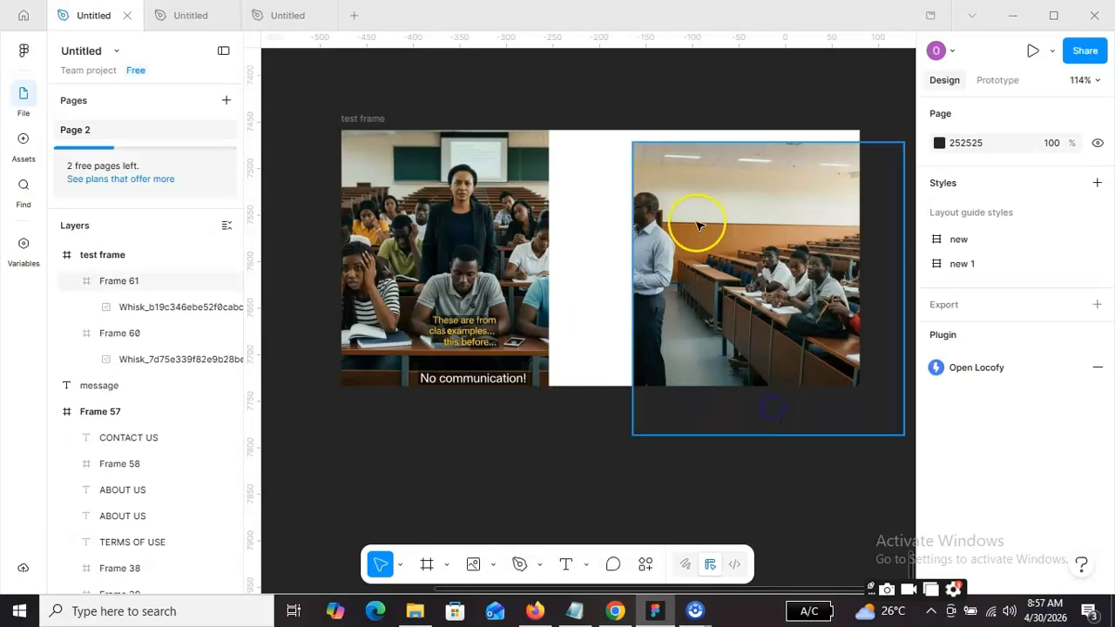